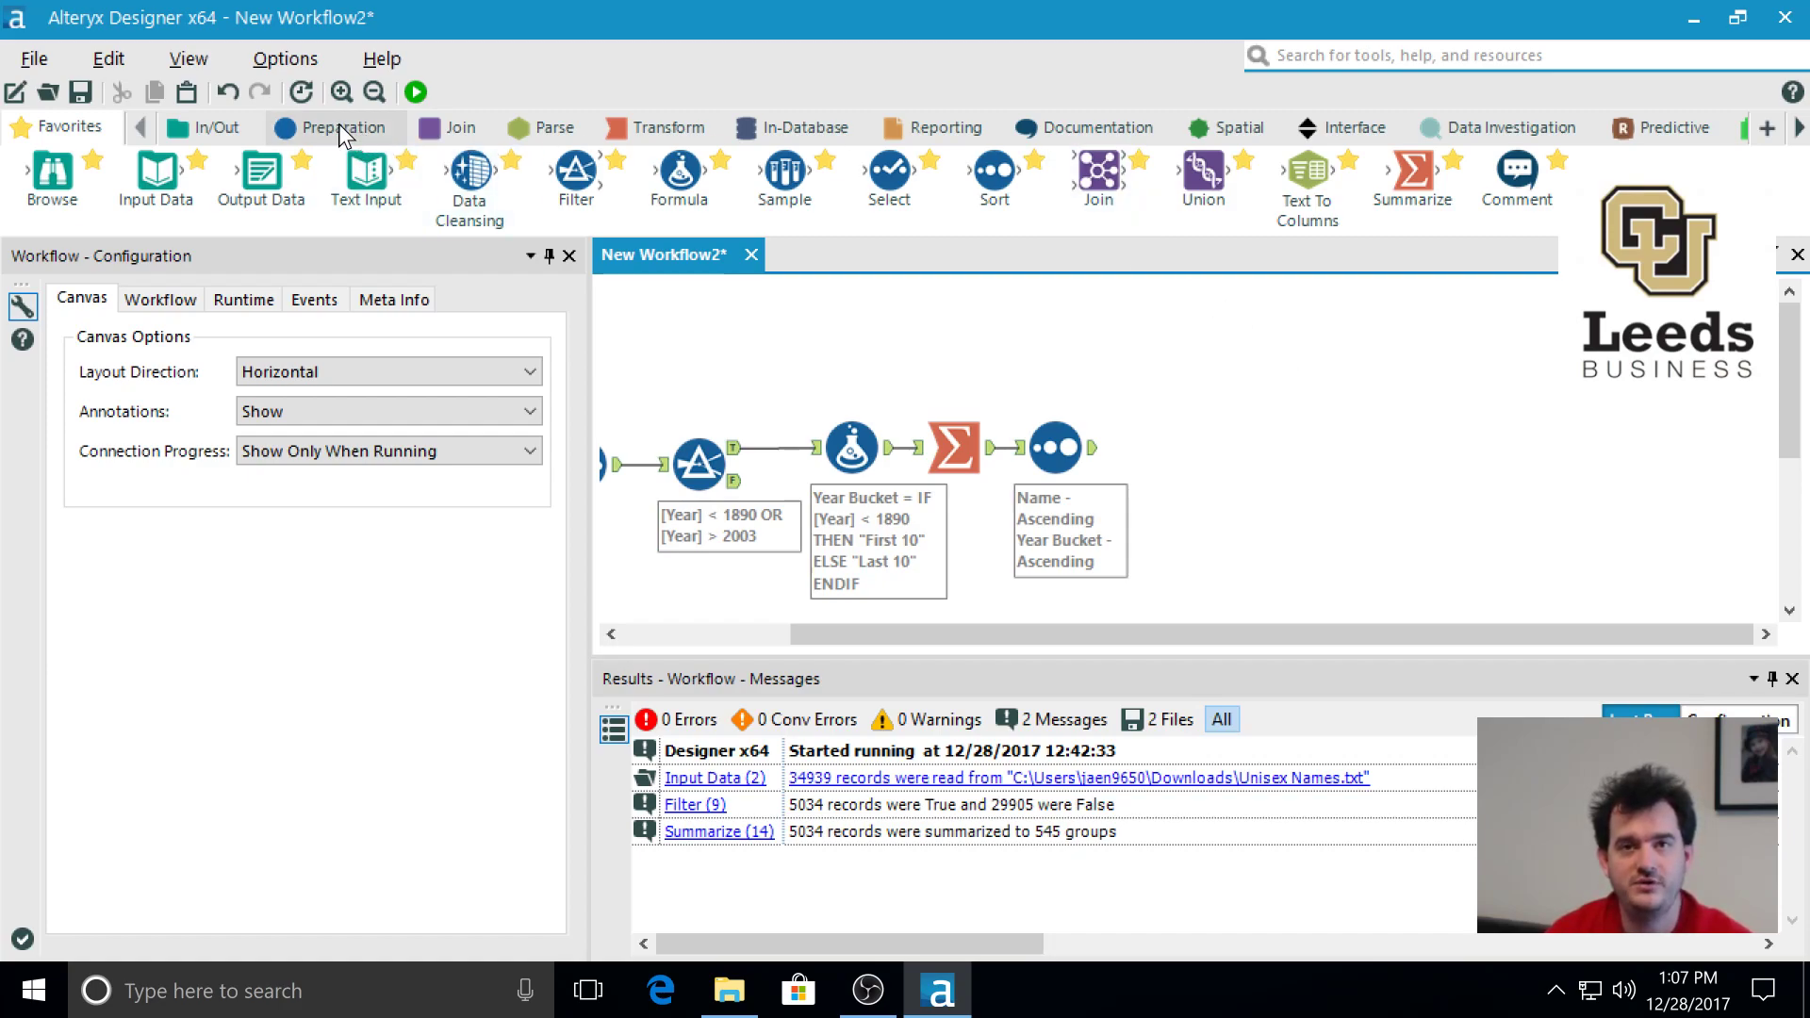
Add a Multi-Row Formula tool after the Sort tool and name its new field Potential Swap.
left_click(338, 123)
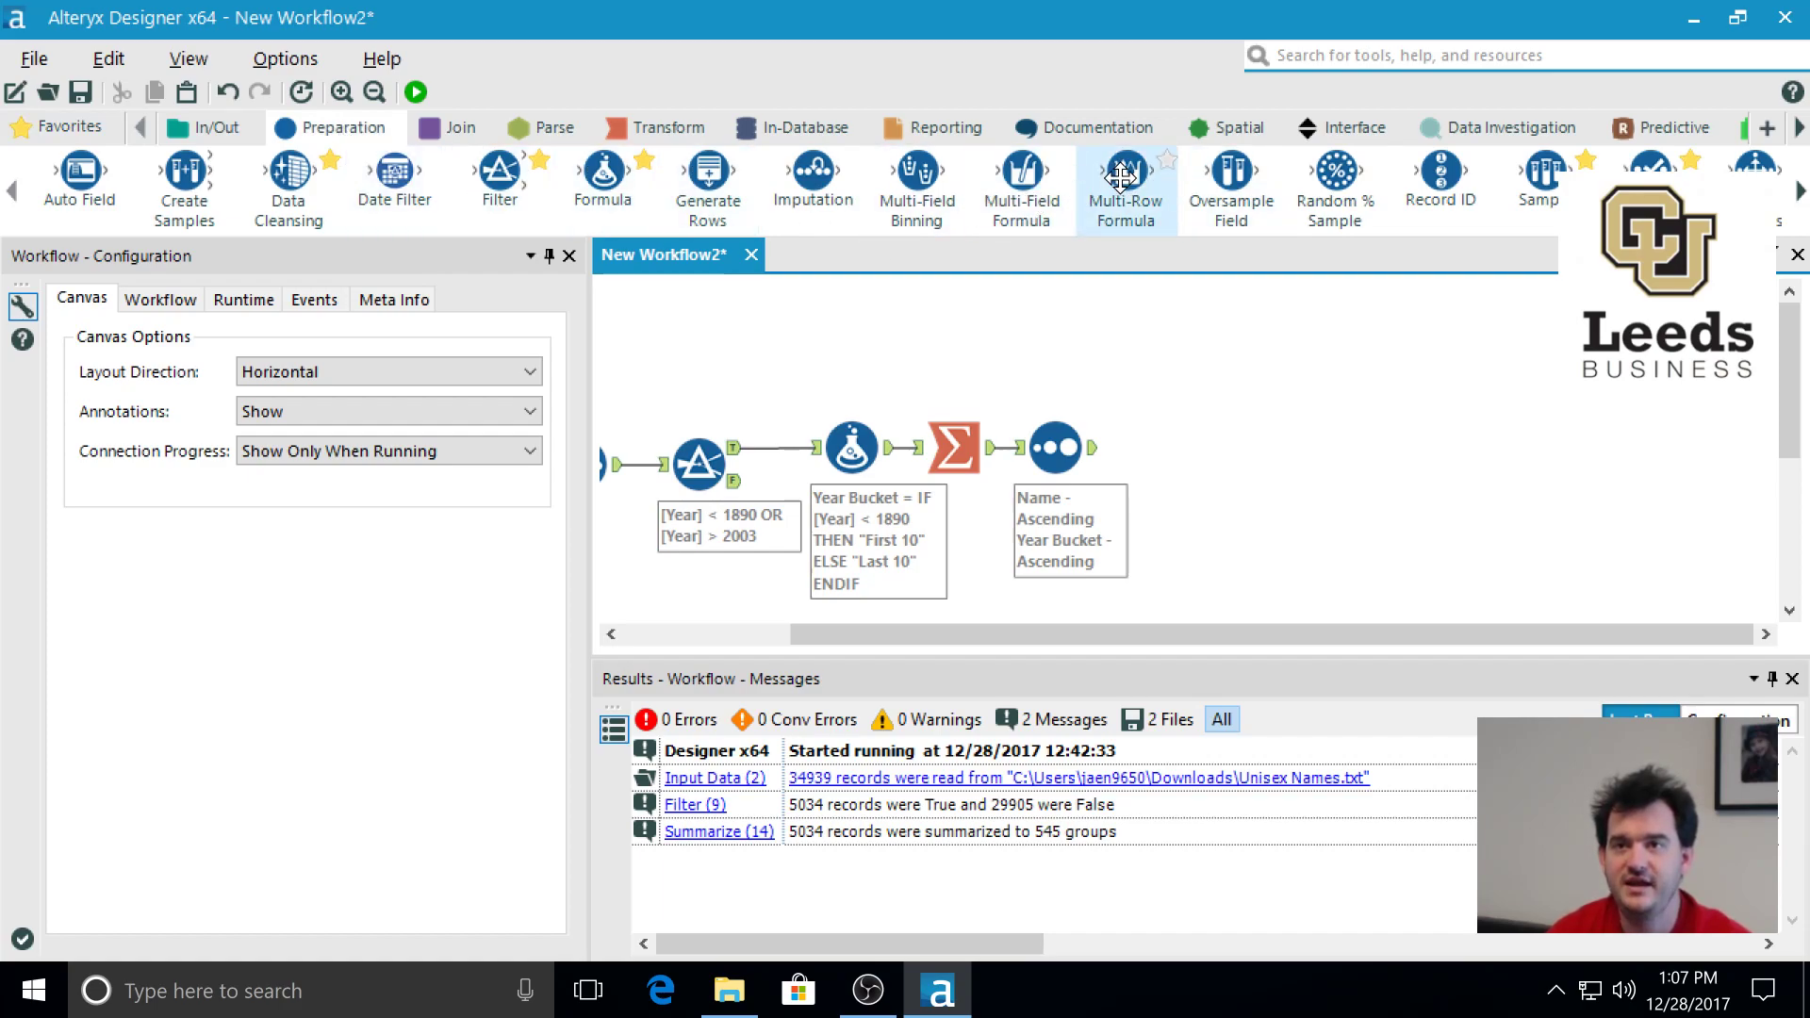
left_click_drag(1126, 174, 1206, 447)
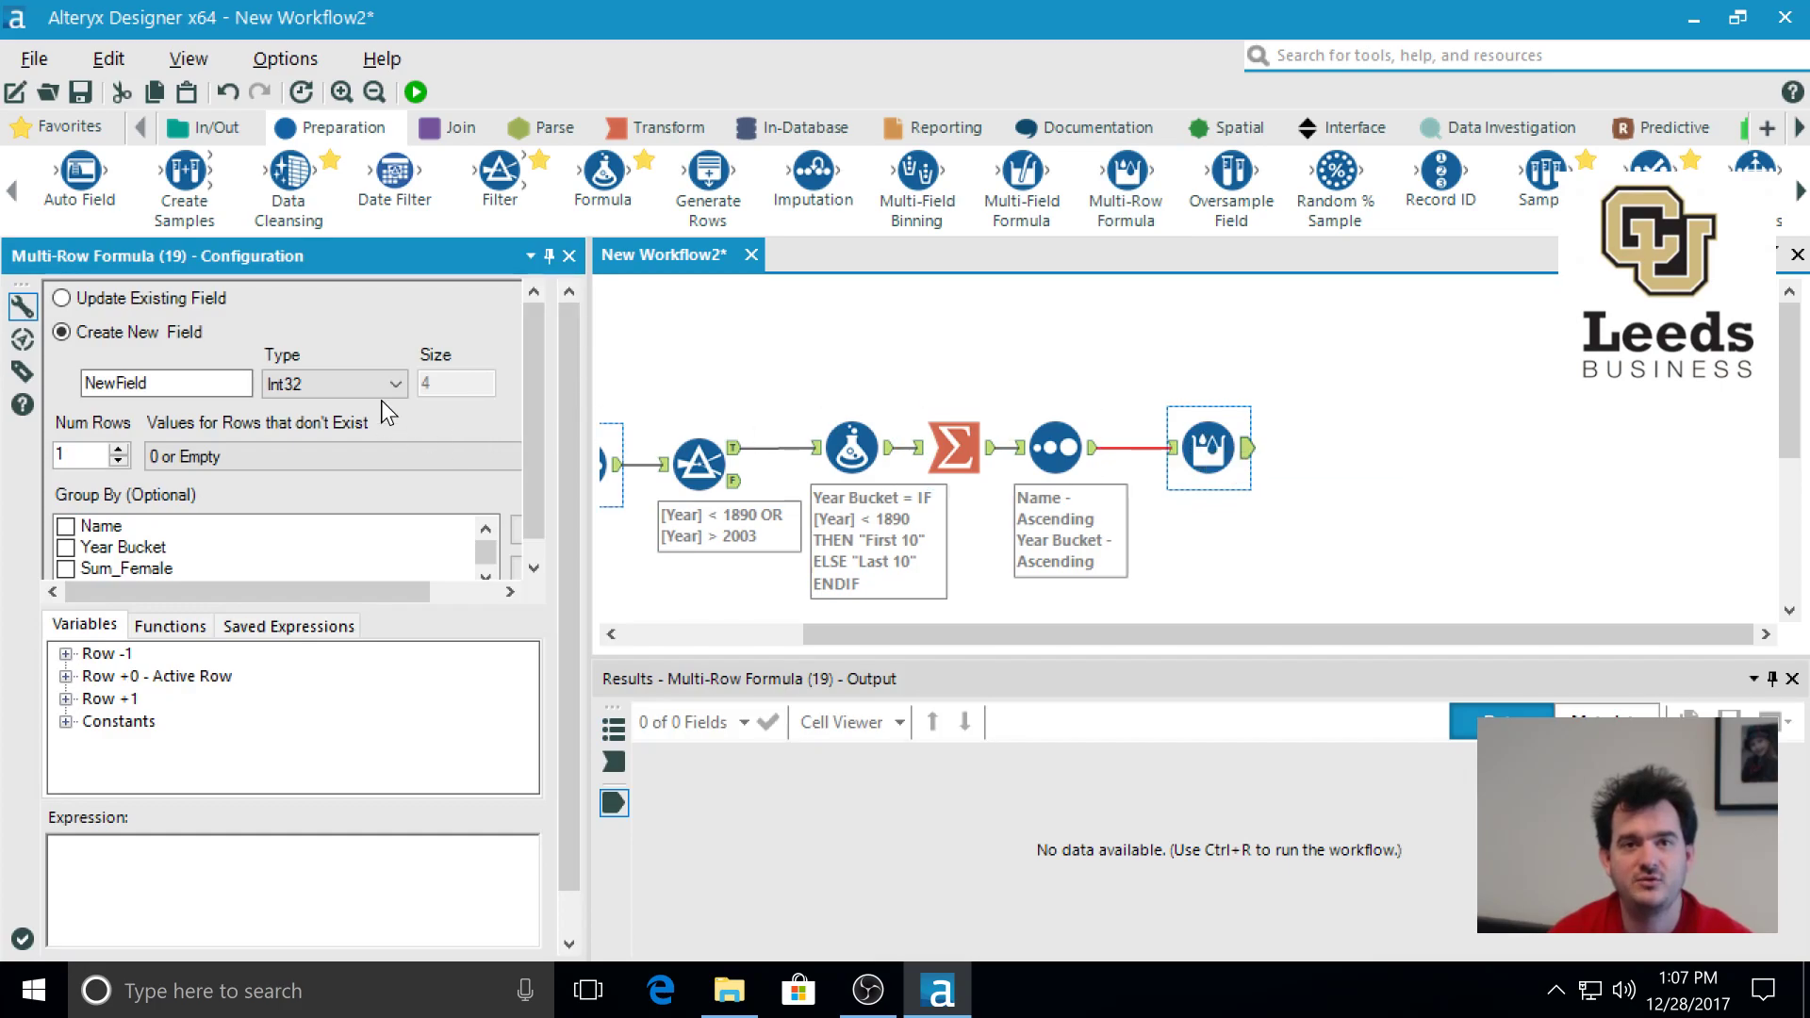
left_click(165, 383)
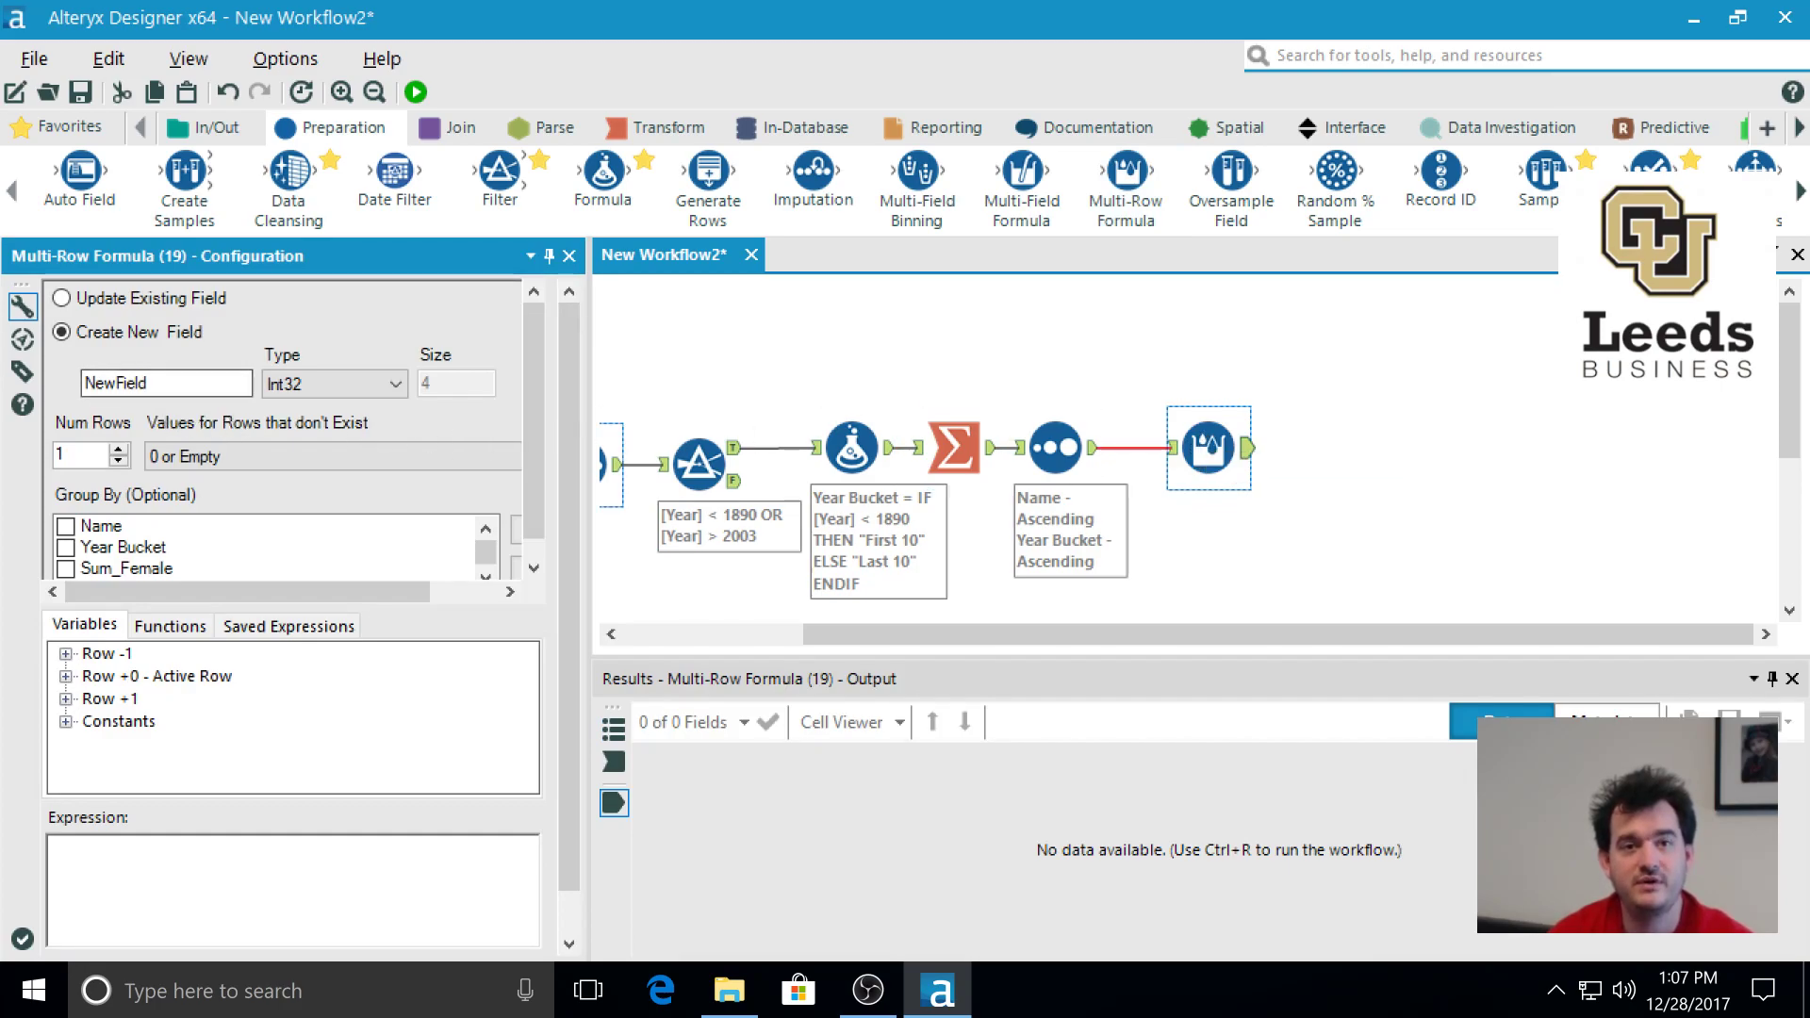
left_click_drag(151, 382, 85, 383)
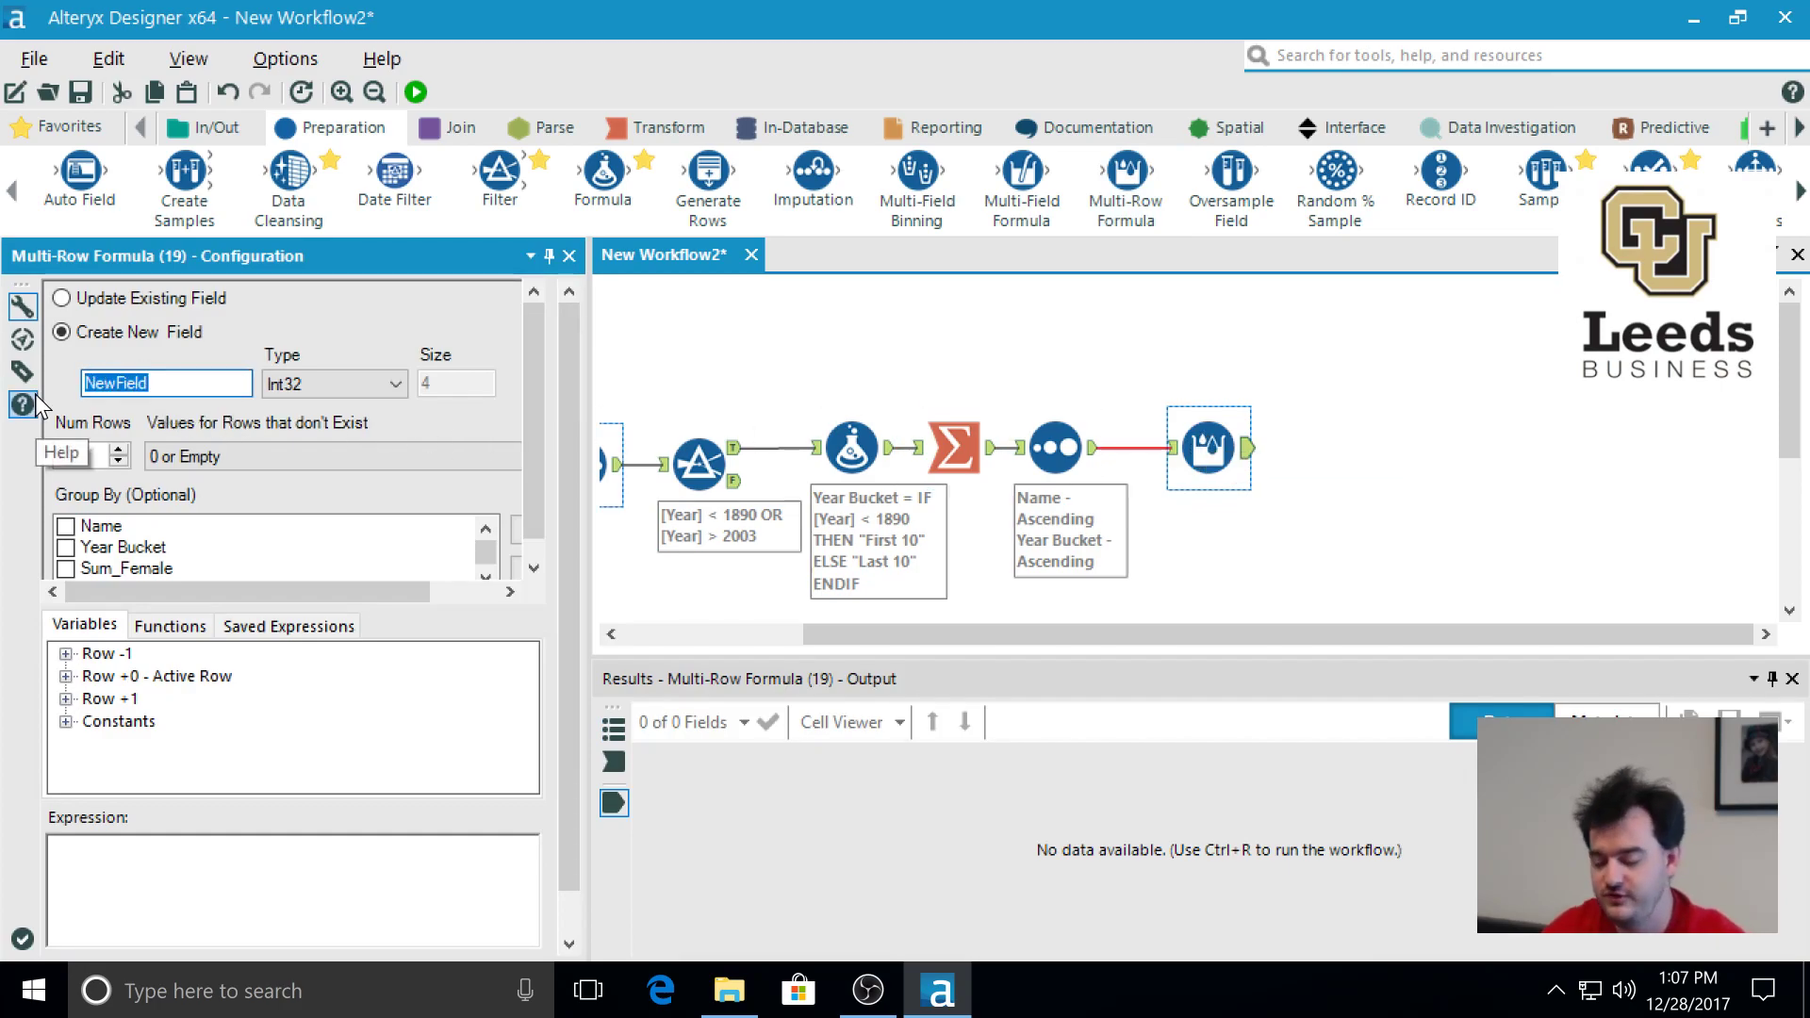
type("P")
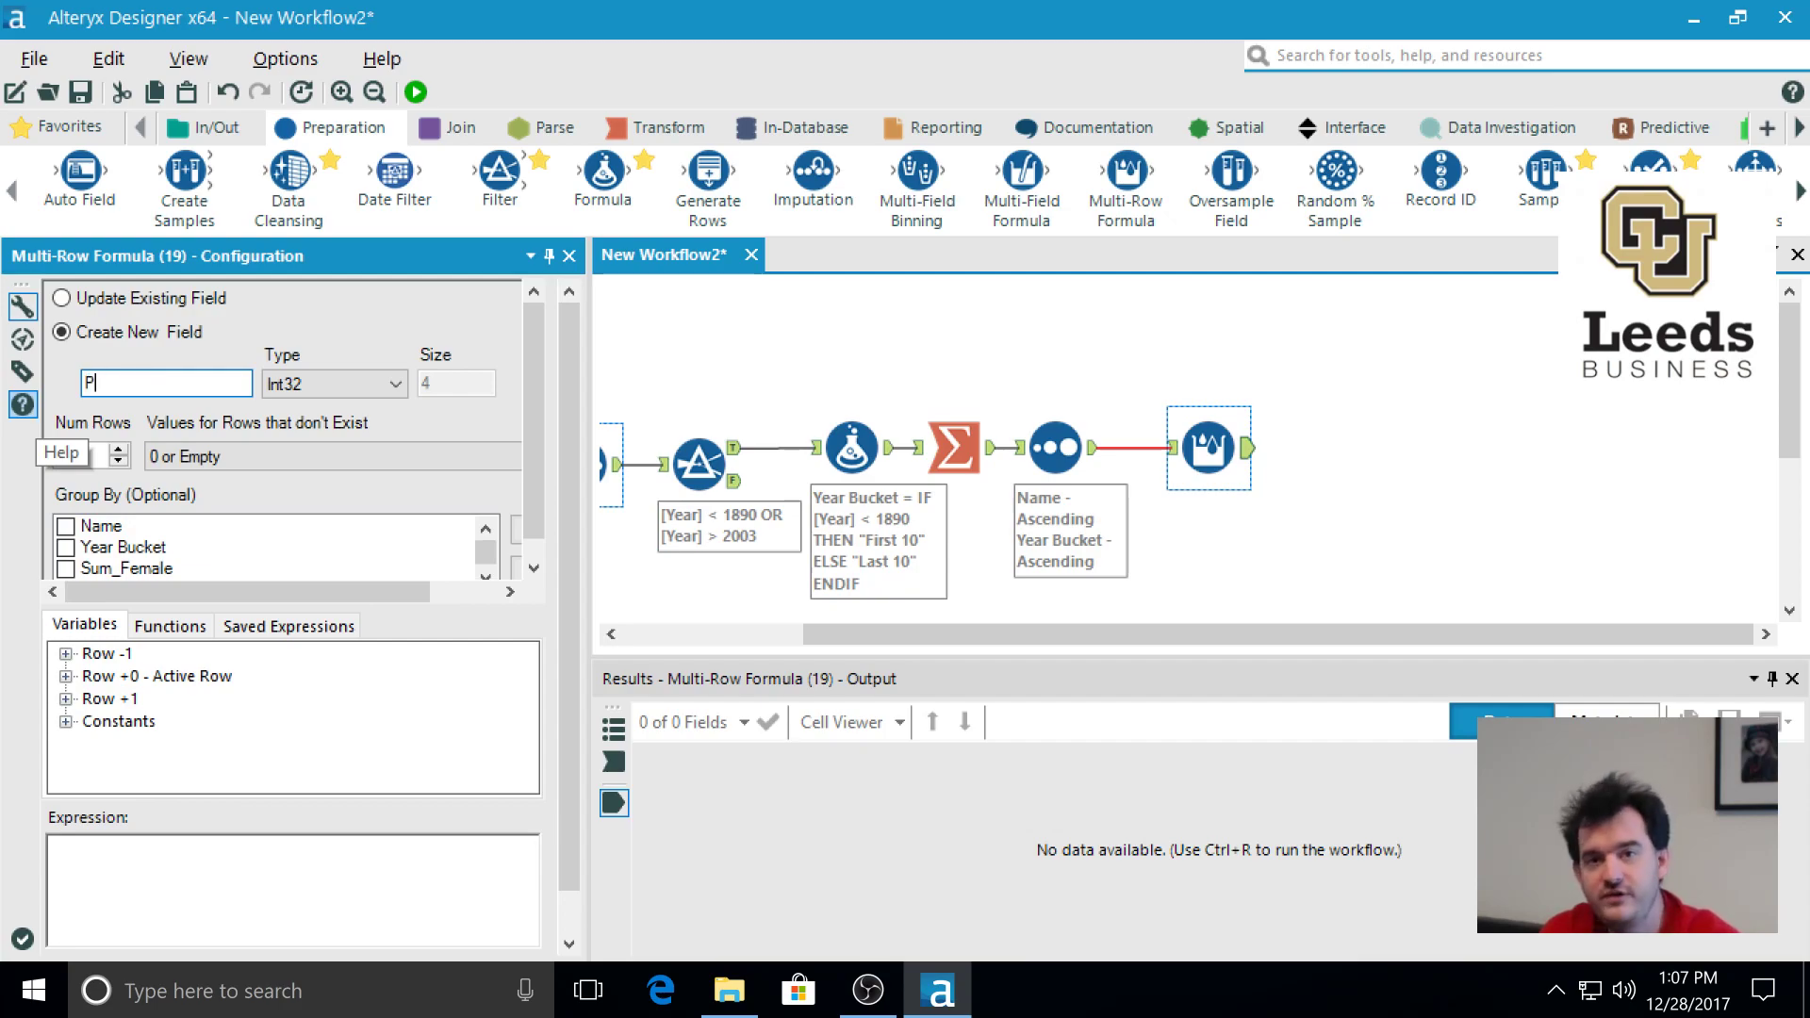
type("otential Swap")
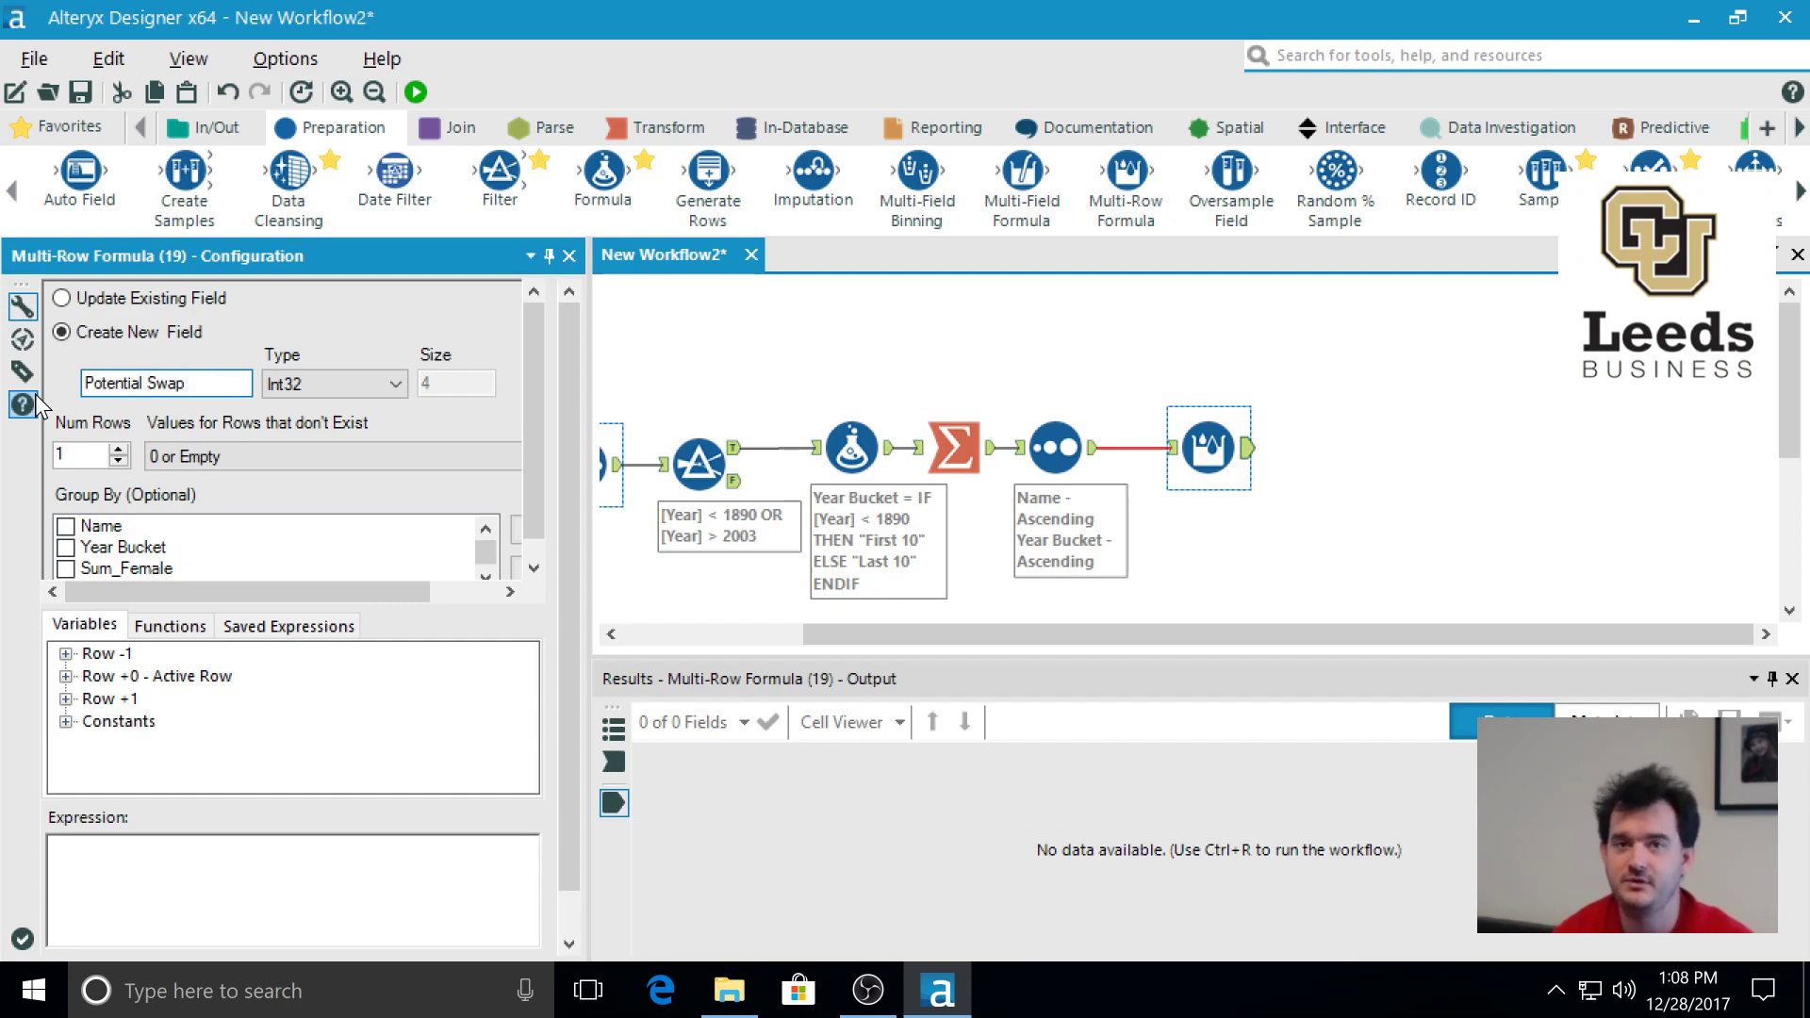
Set the Potential Swap field's type to String with a size of 254.
left_click(372, 381)
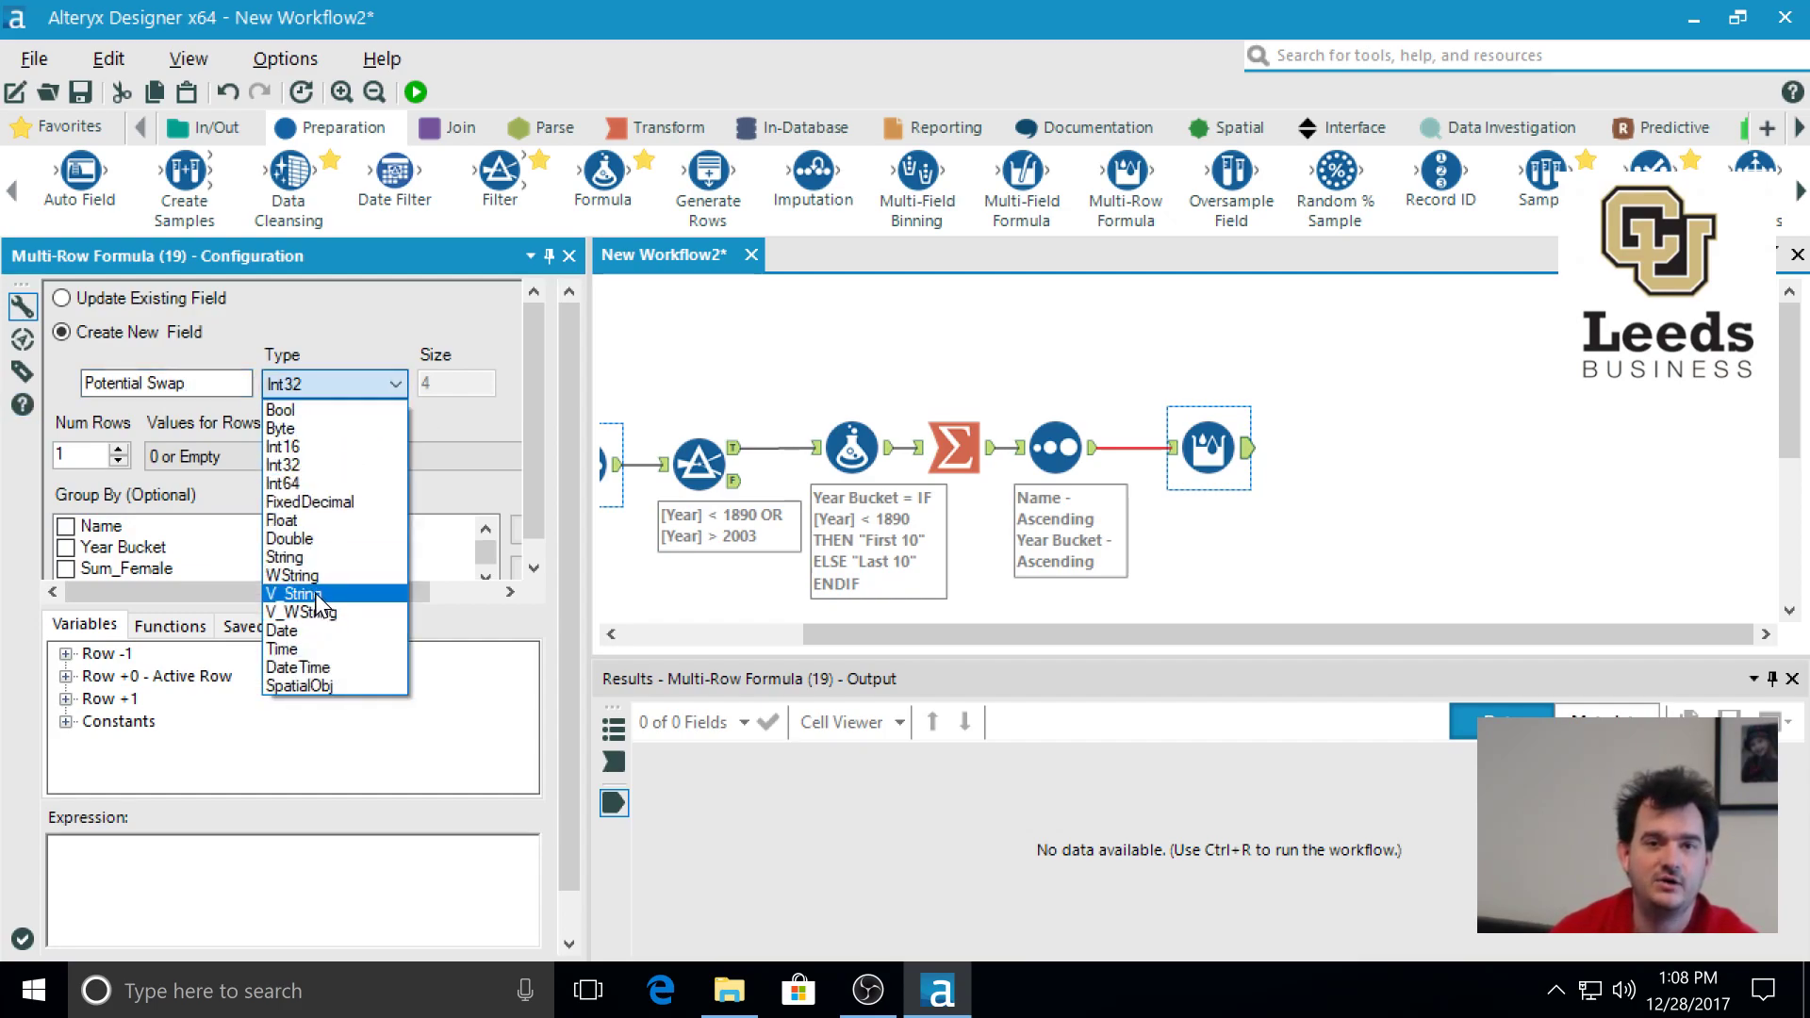
left_click(315, 556)
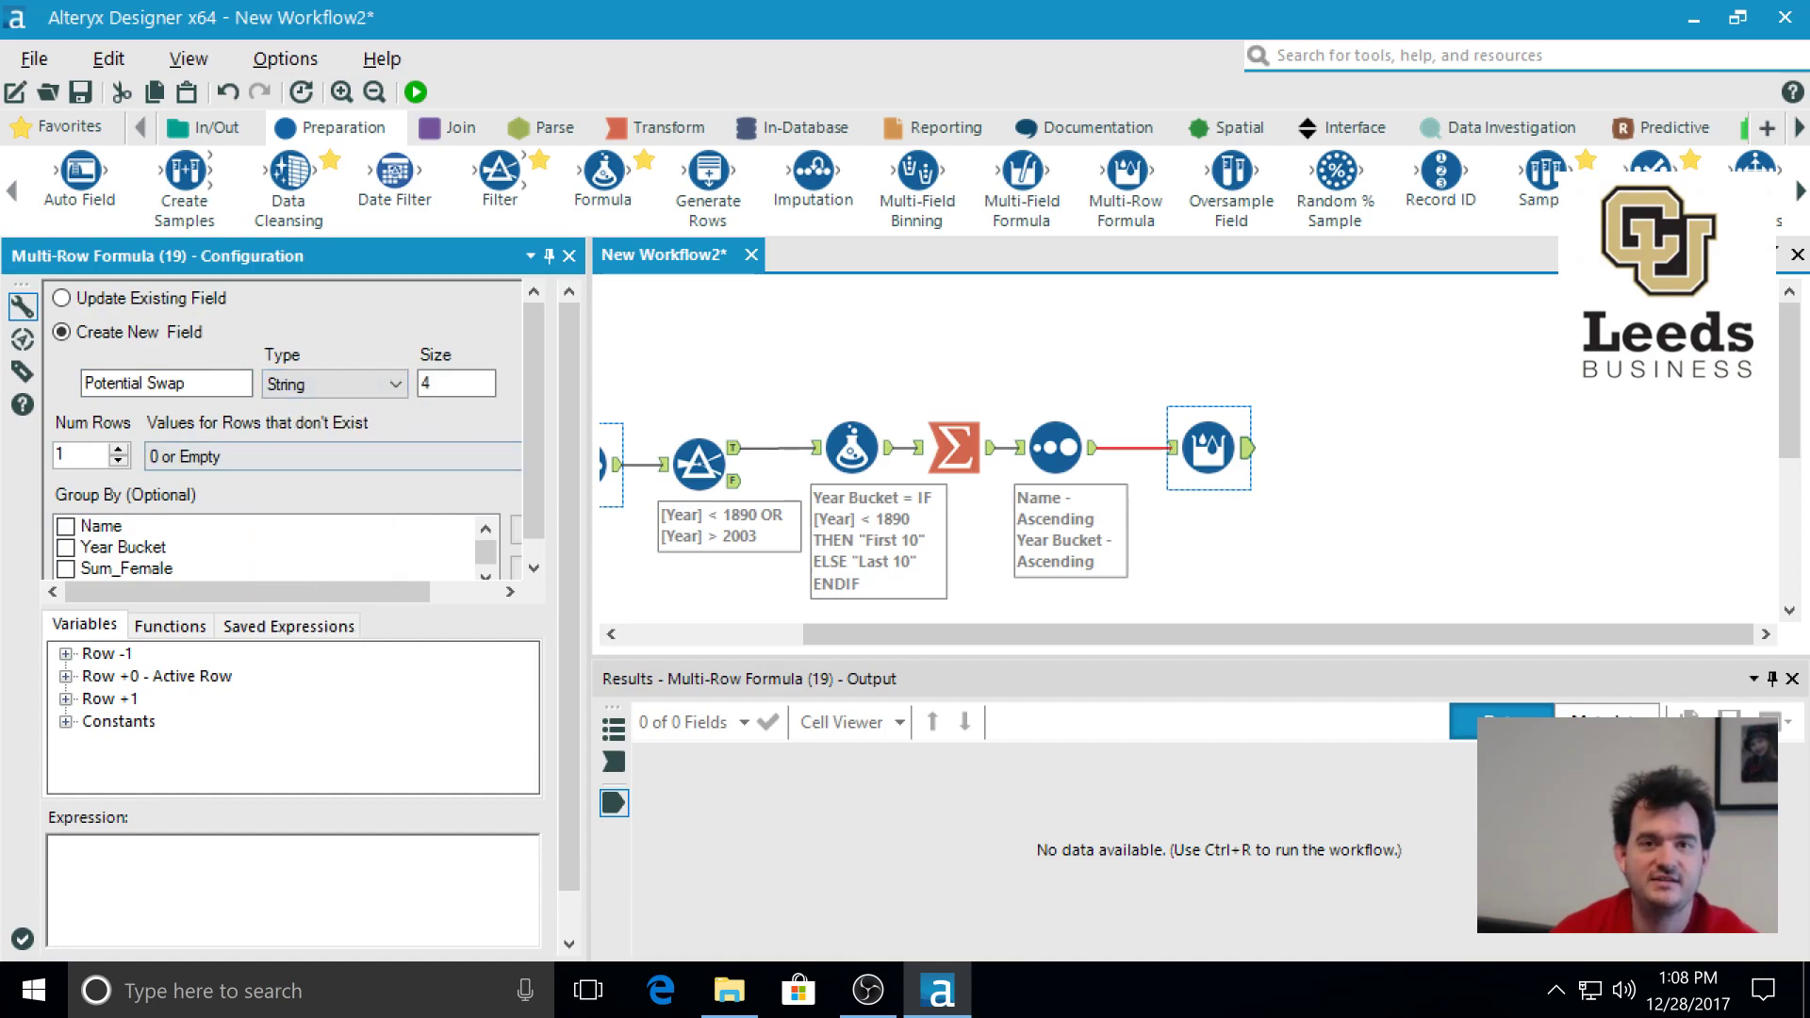
double_click(451, 381)
type("254")
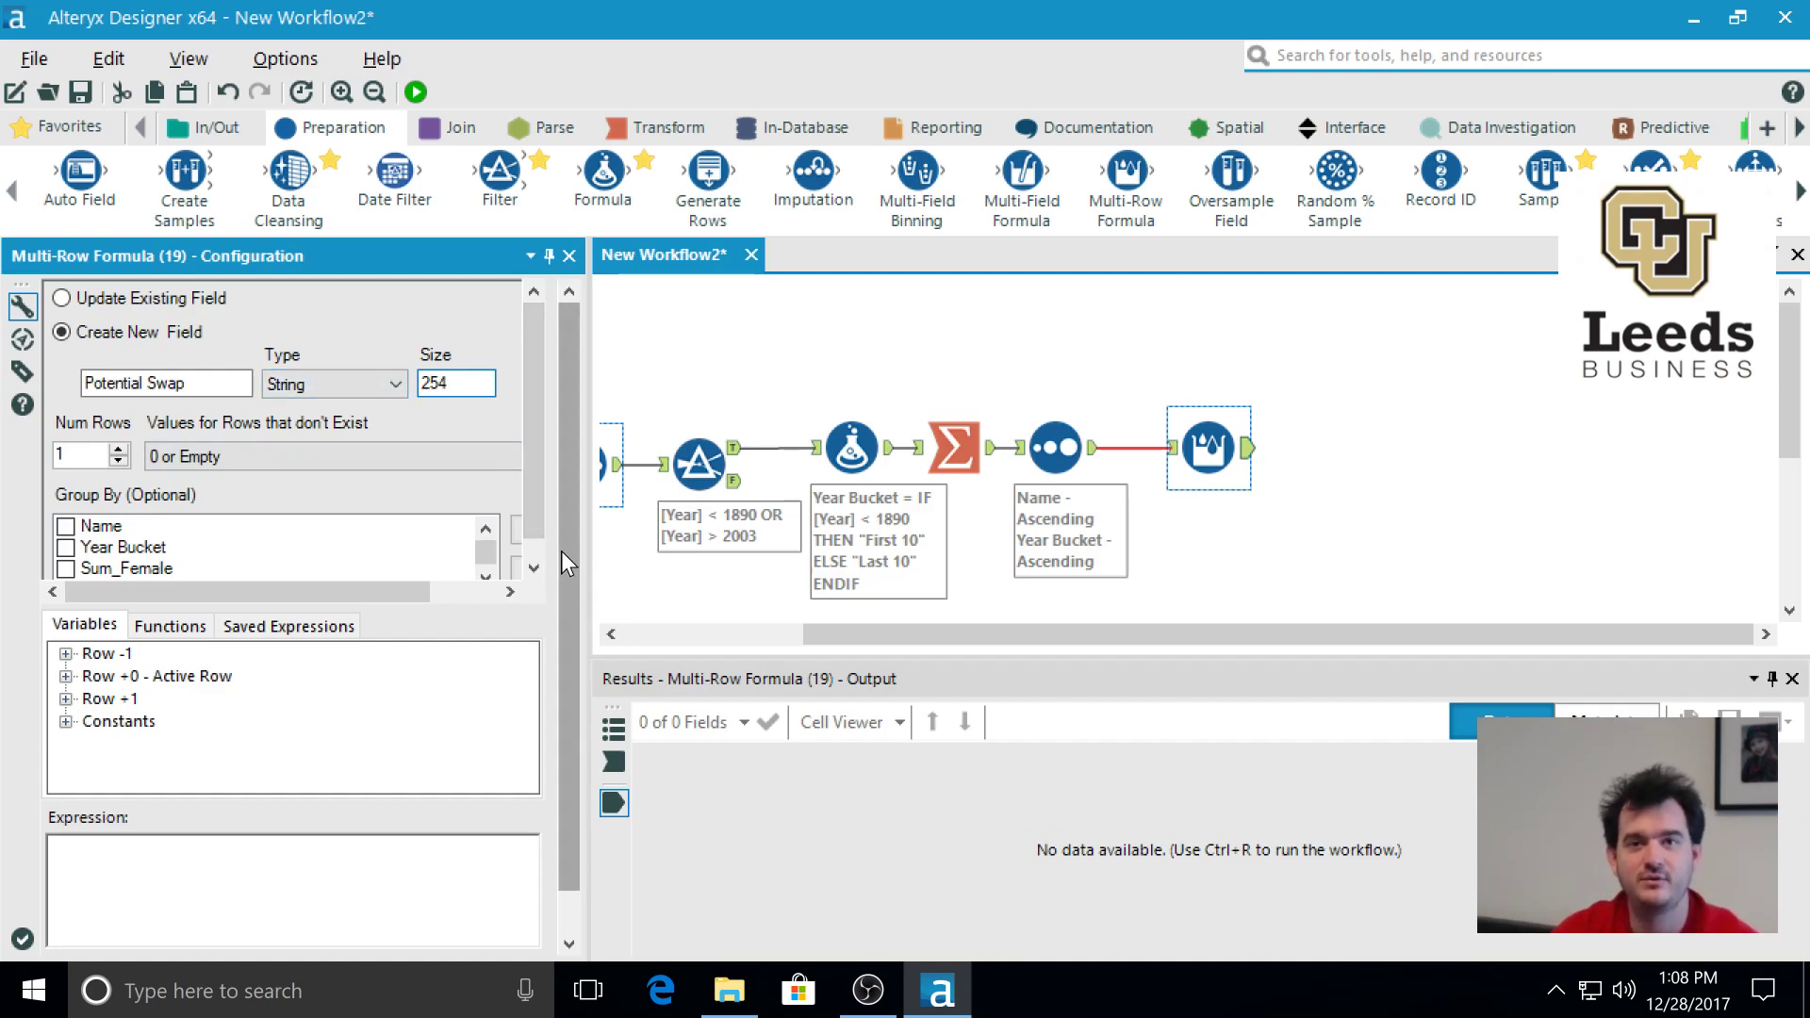
Enlarge the expression editing area in the Multi-Row Formula configuration.
left_click_drag(534, 500, 526, 549)
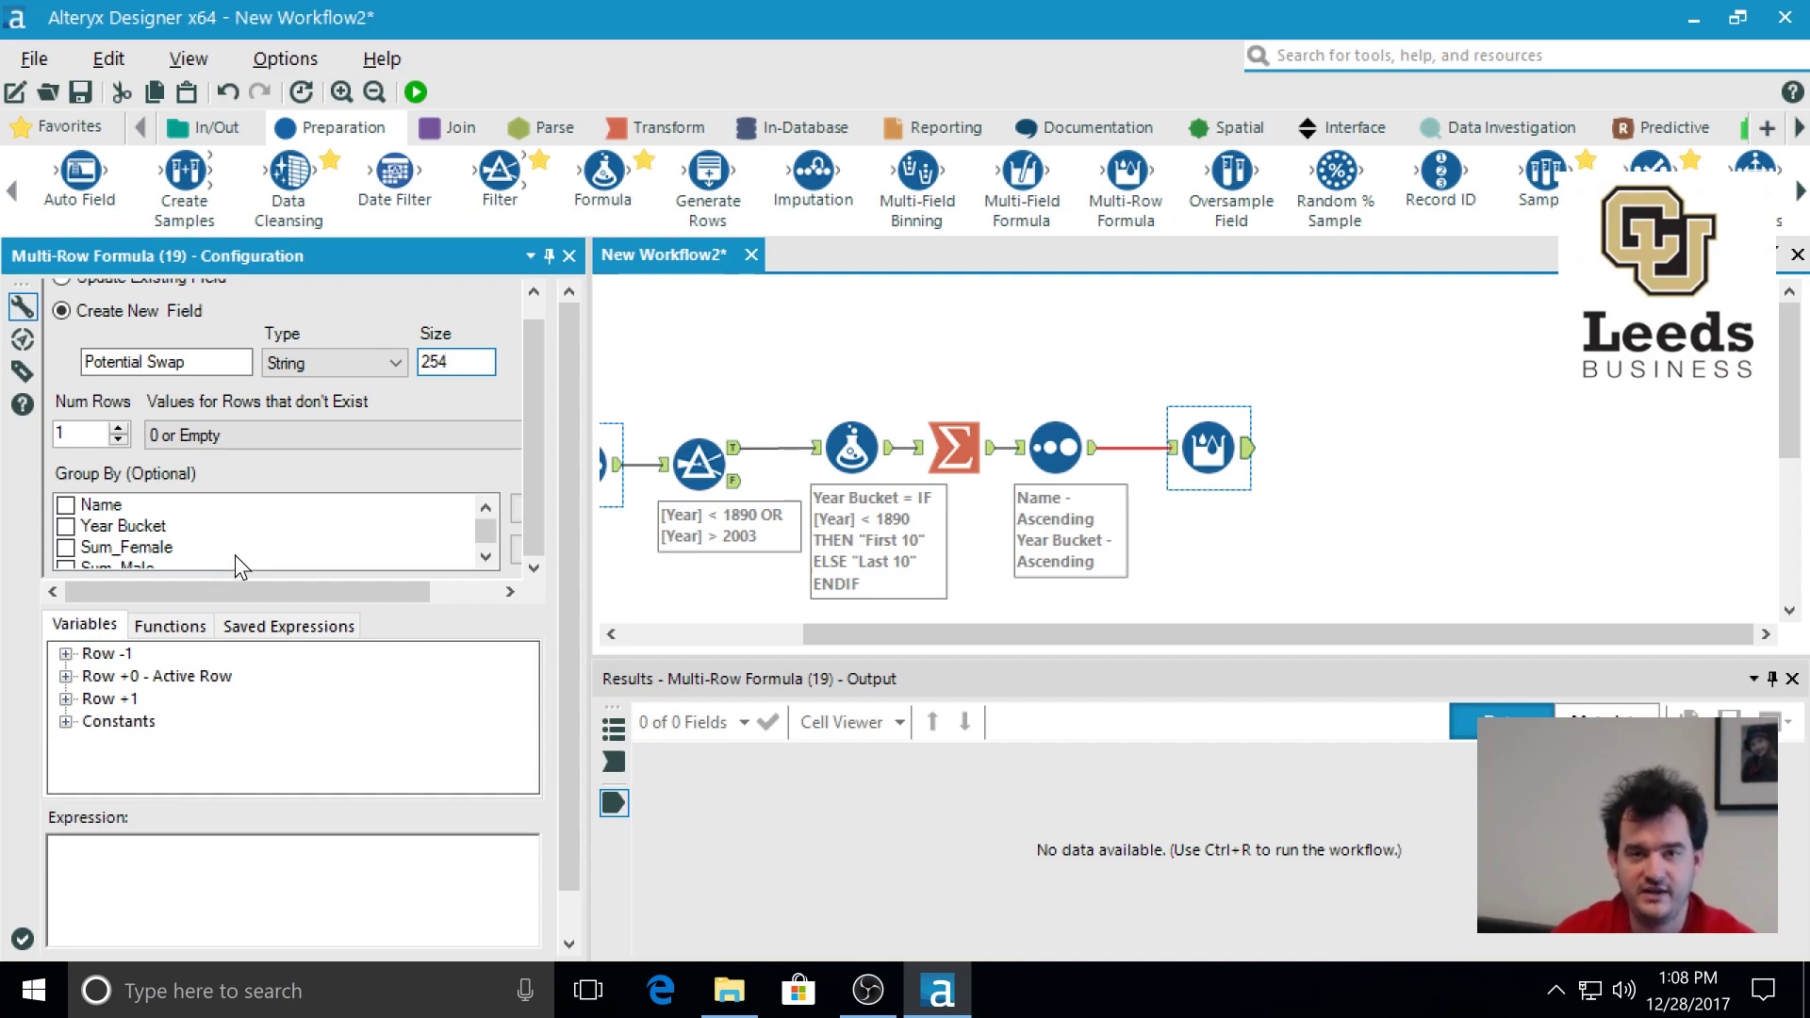
scroll(235, 554, "down", 1)
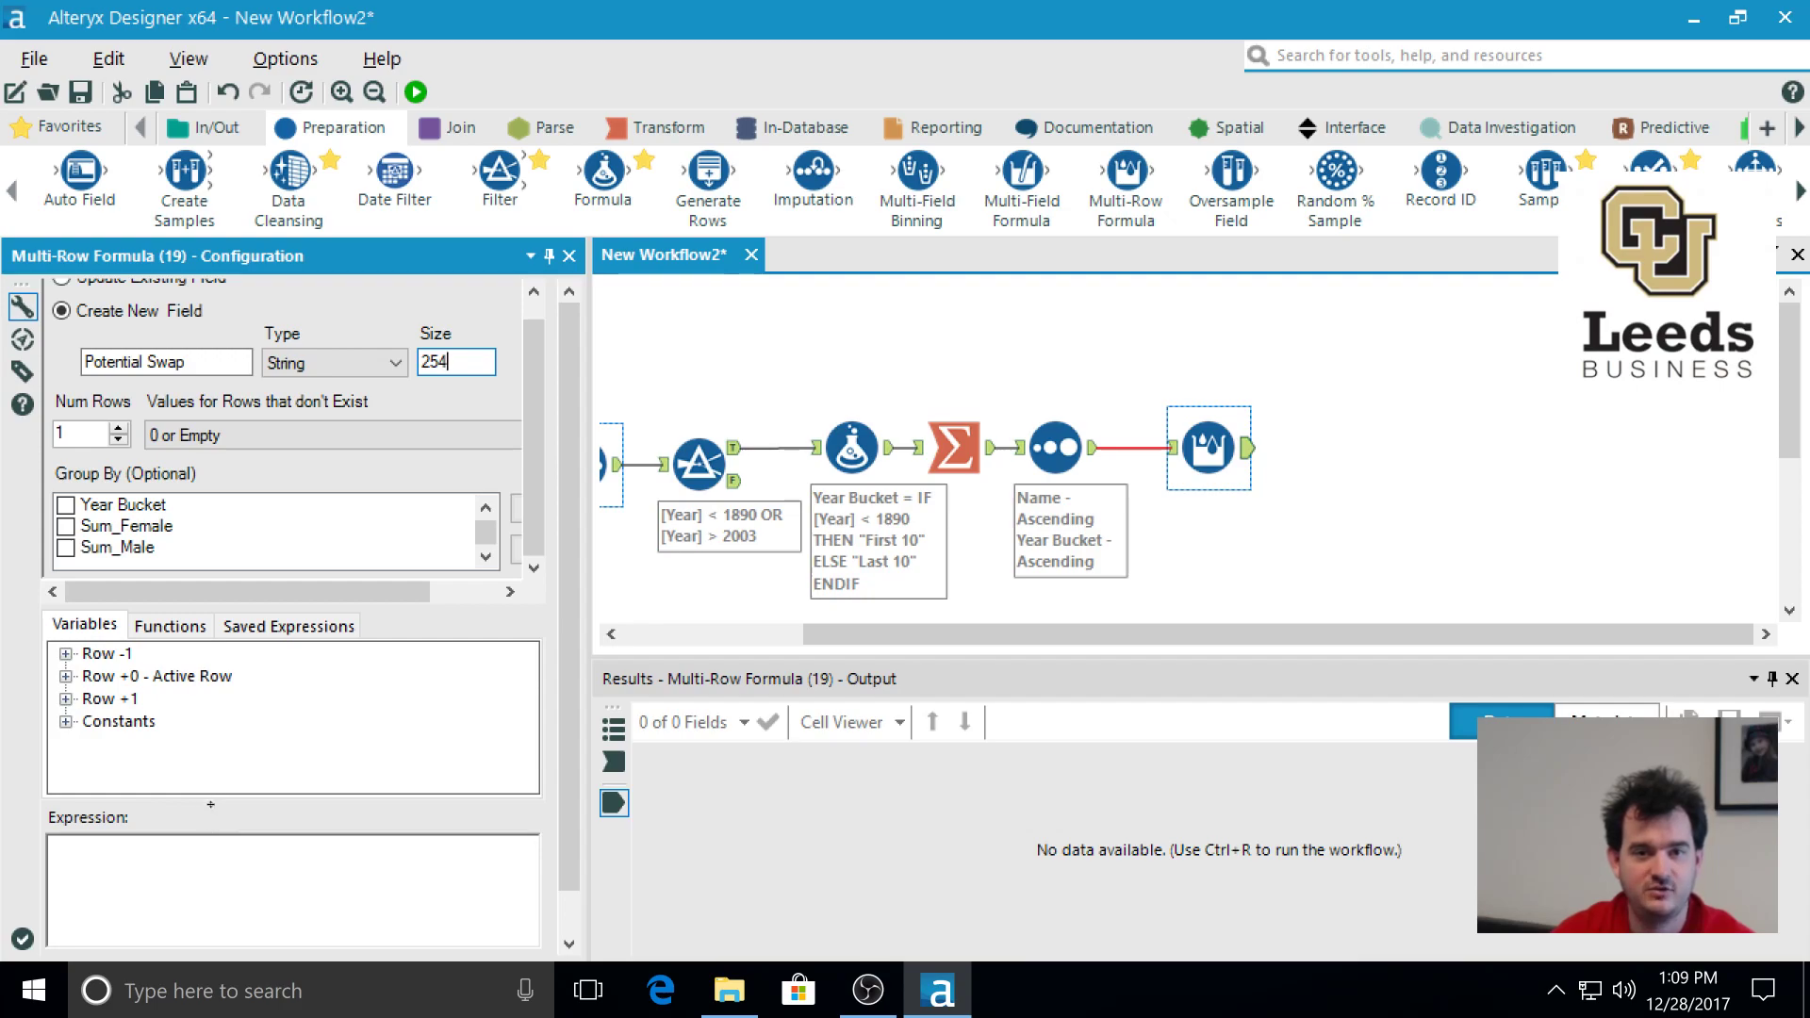
scroll(211, 803, "down", 1)
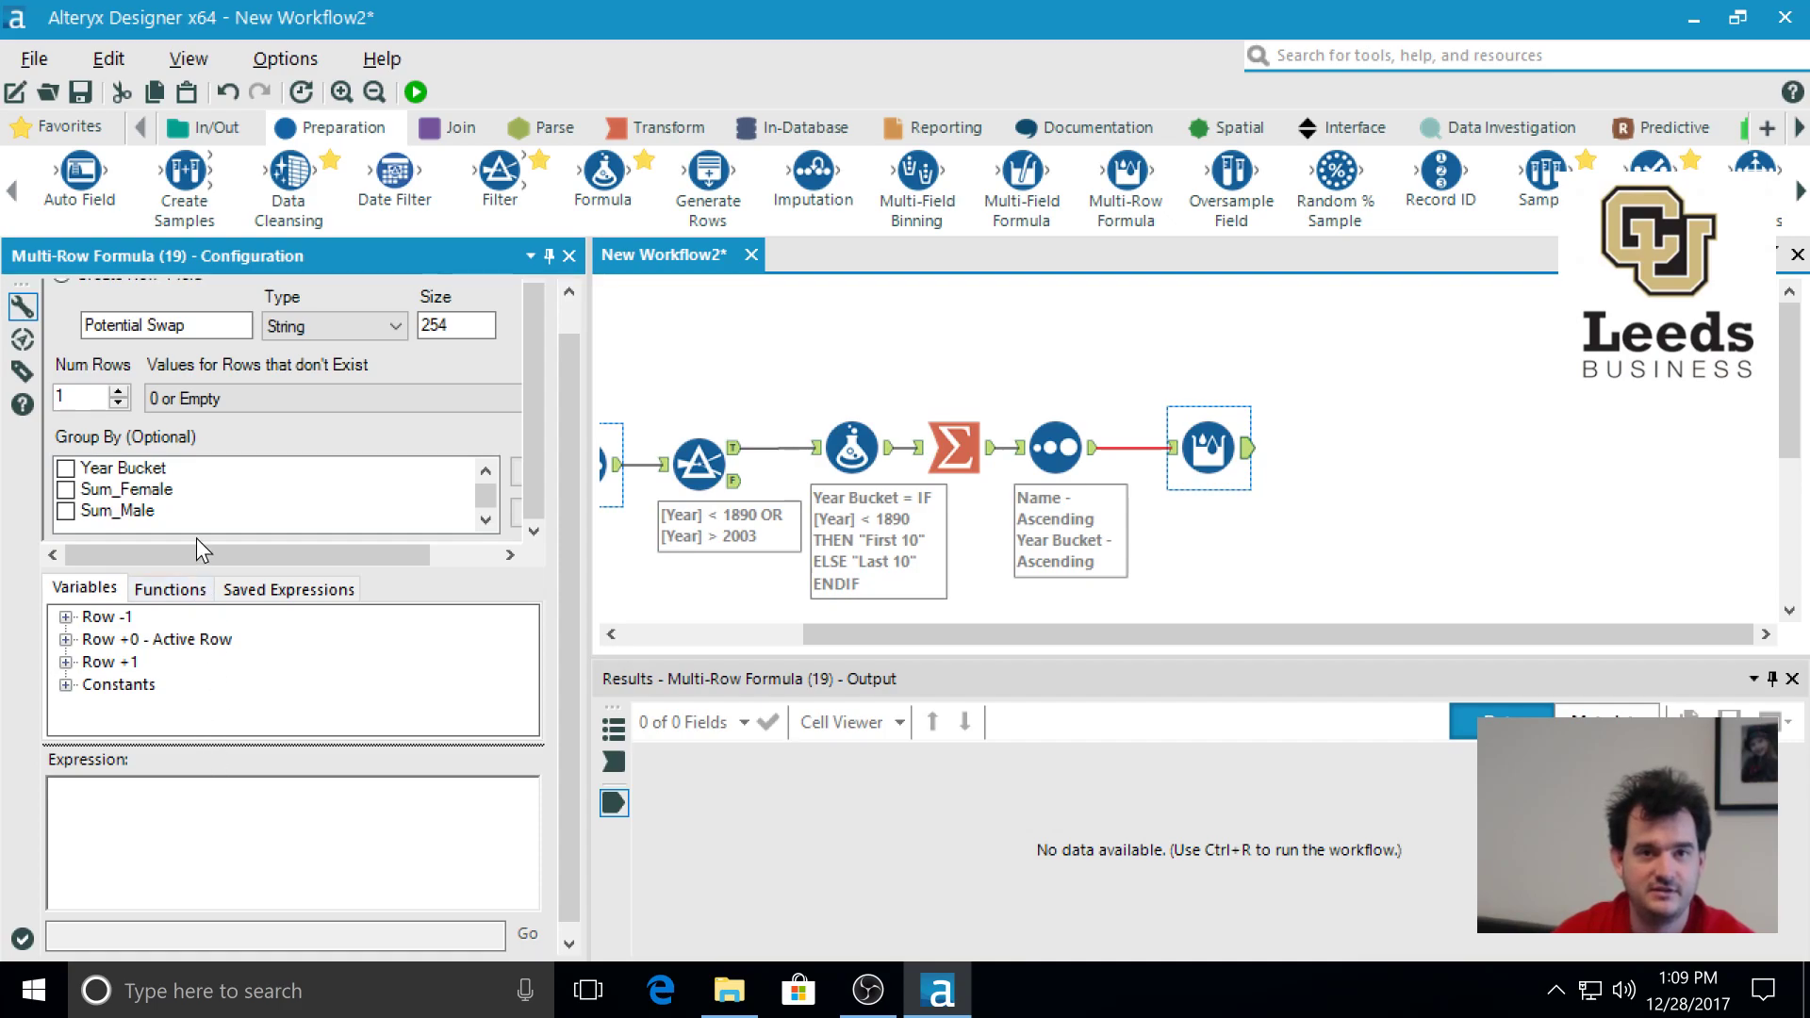
left_click_drag(198, 563, 198, 476)
scroll(226, 701, "down", 1)
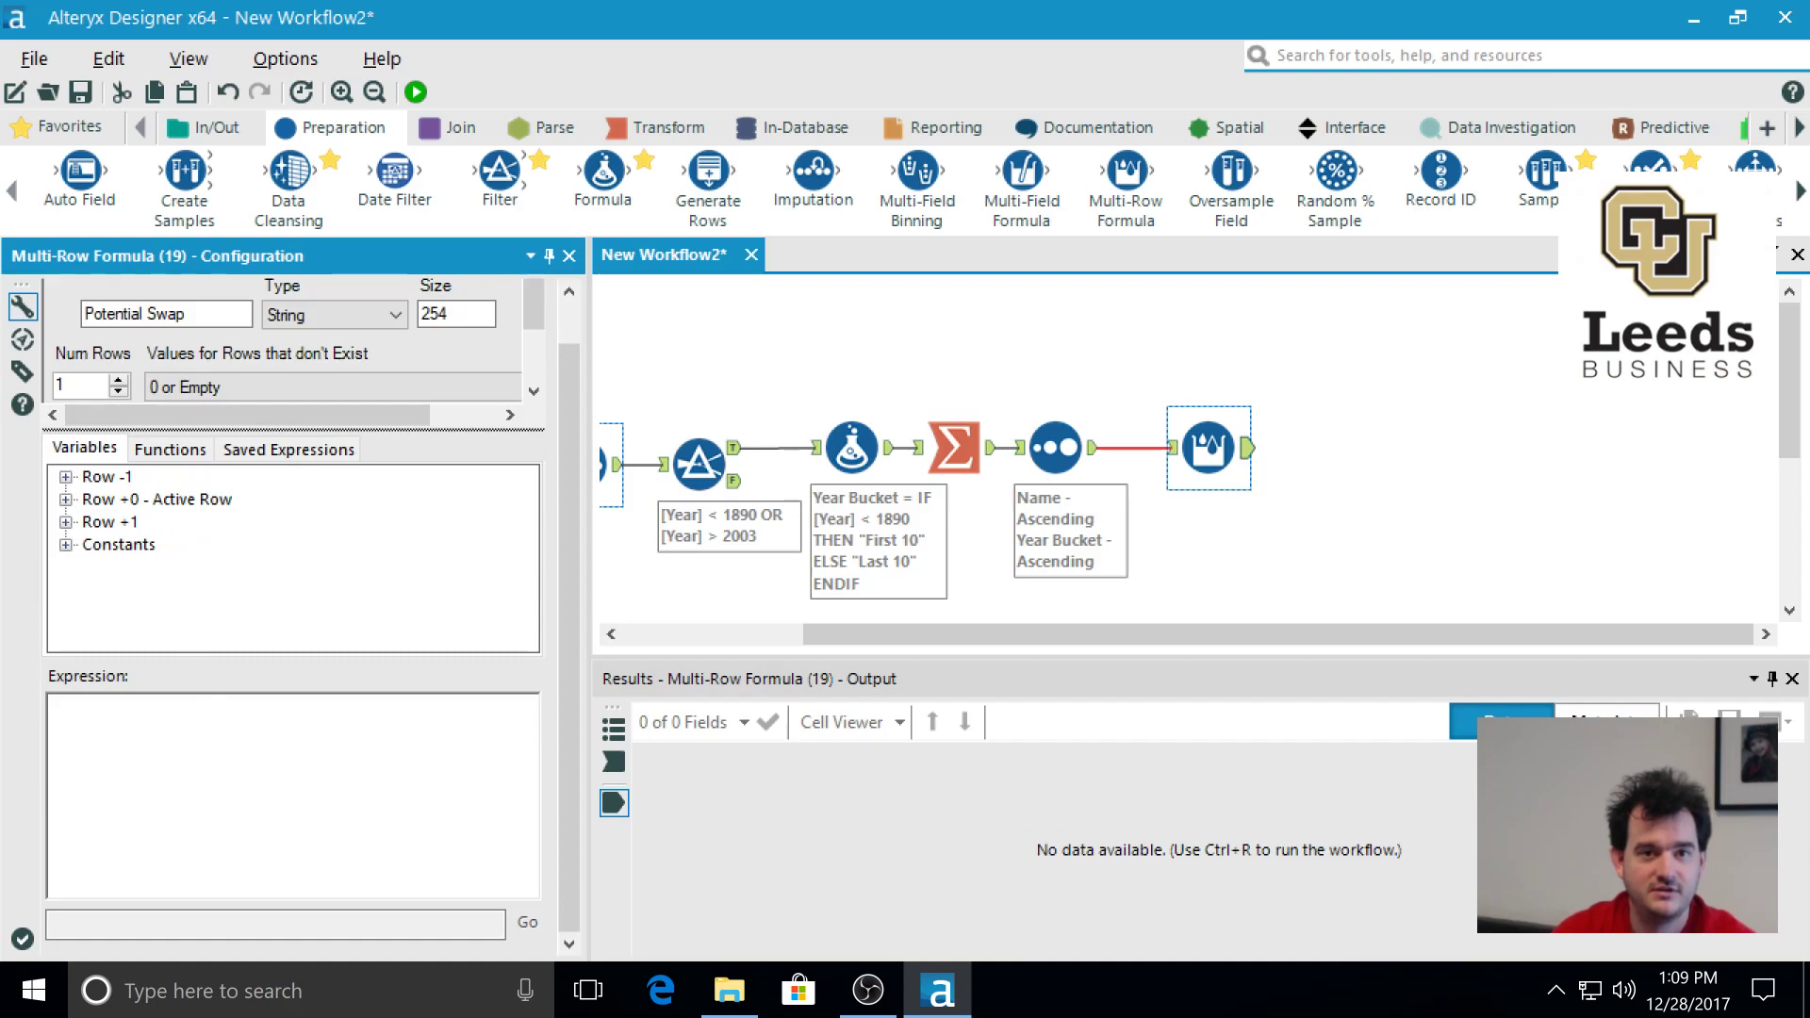
left_click_drag(209, 659, 207, 602)
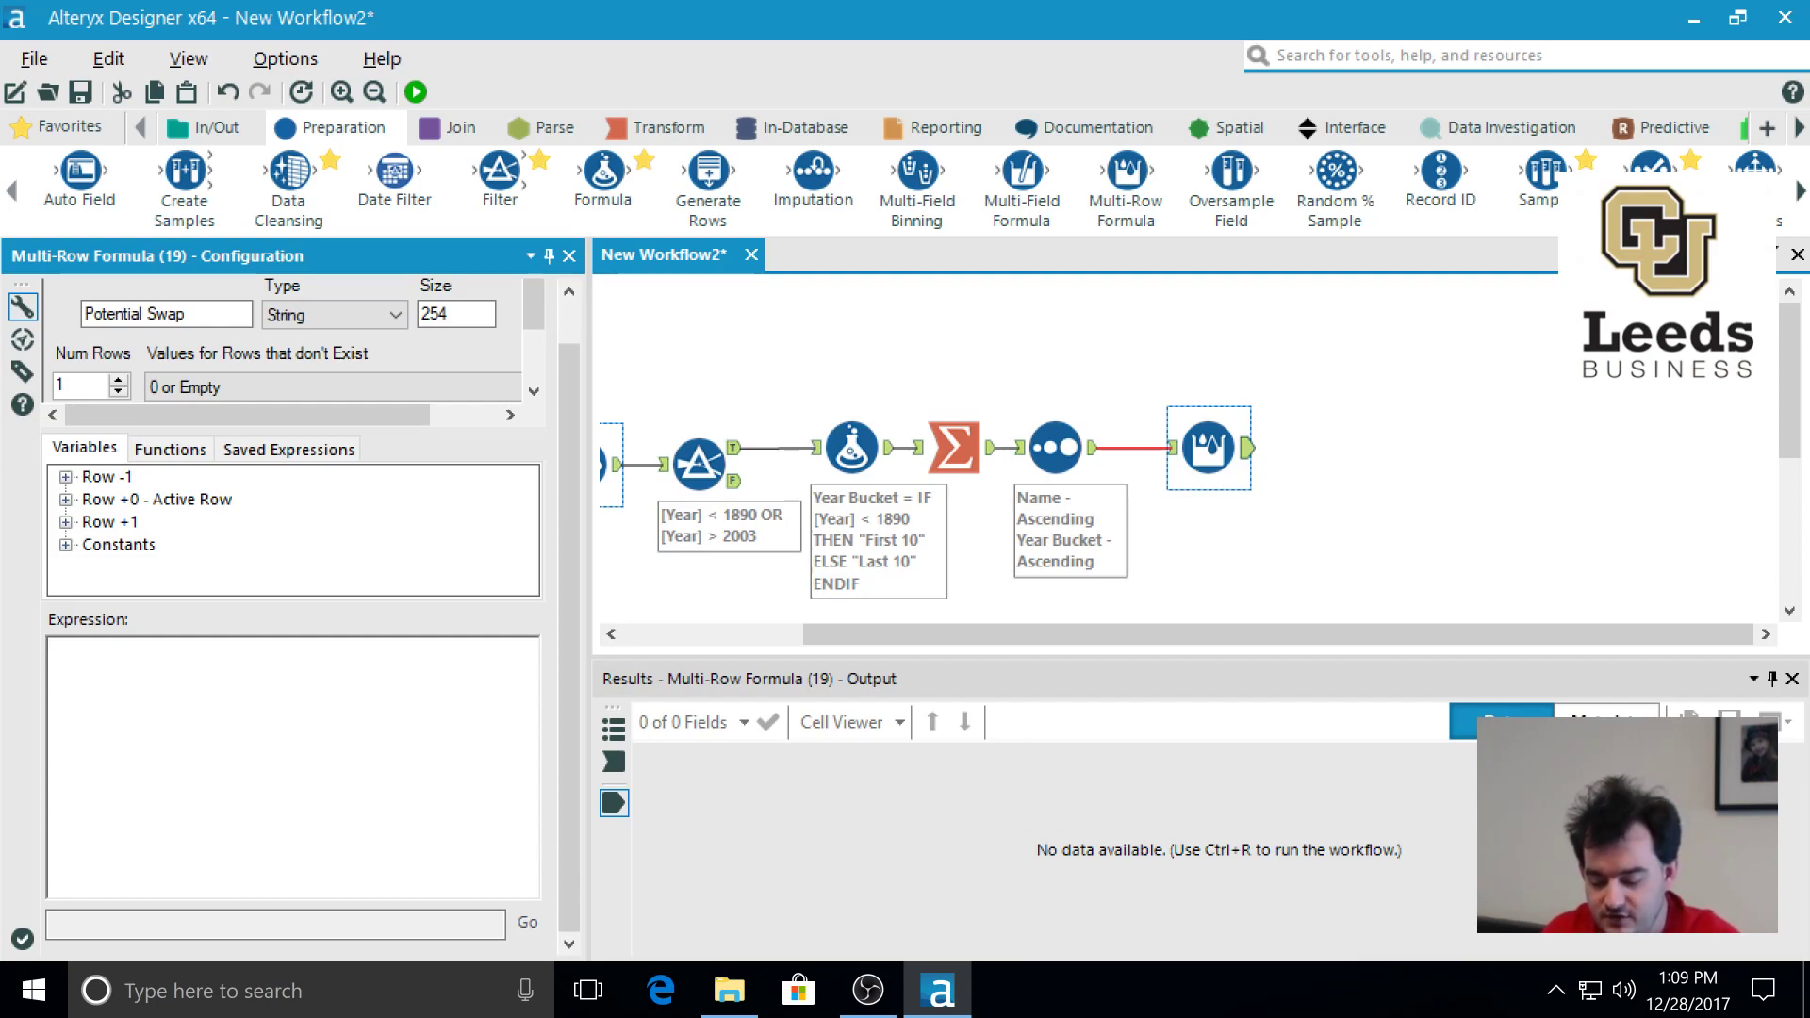
Begin the Multi-Row Formula expression with the condition IF [Name] != [Row-1:Name] AND [Name] != [Row+1:Name].
type("IF")
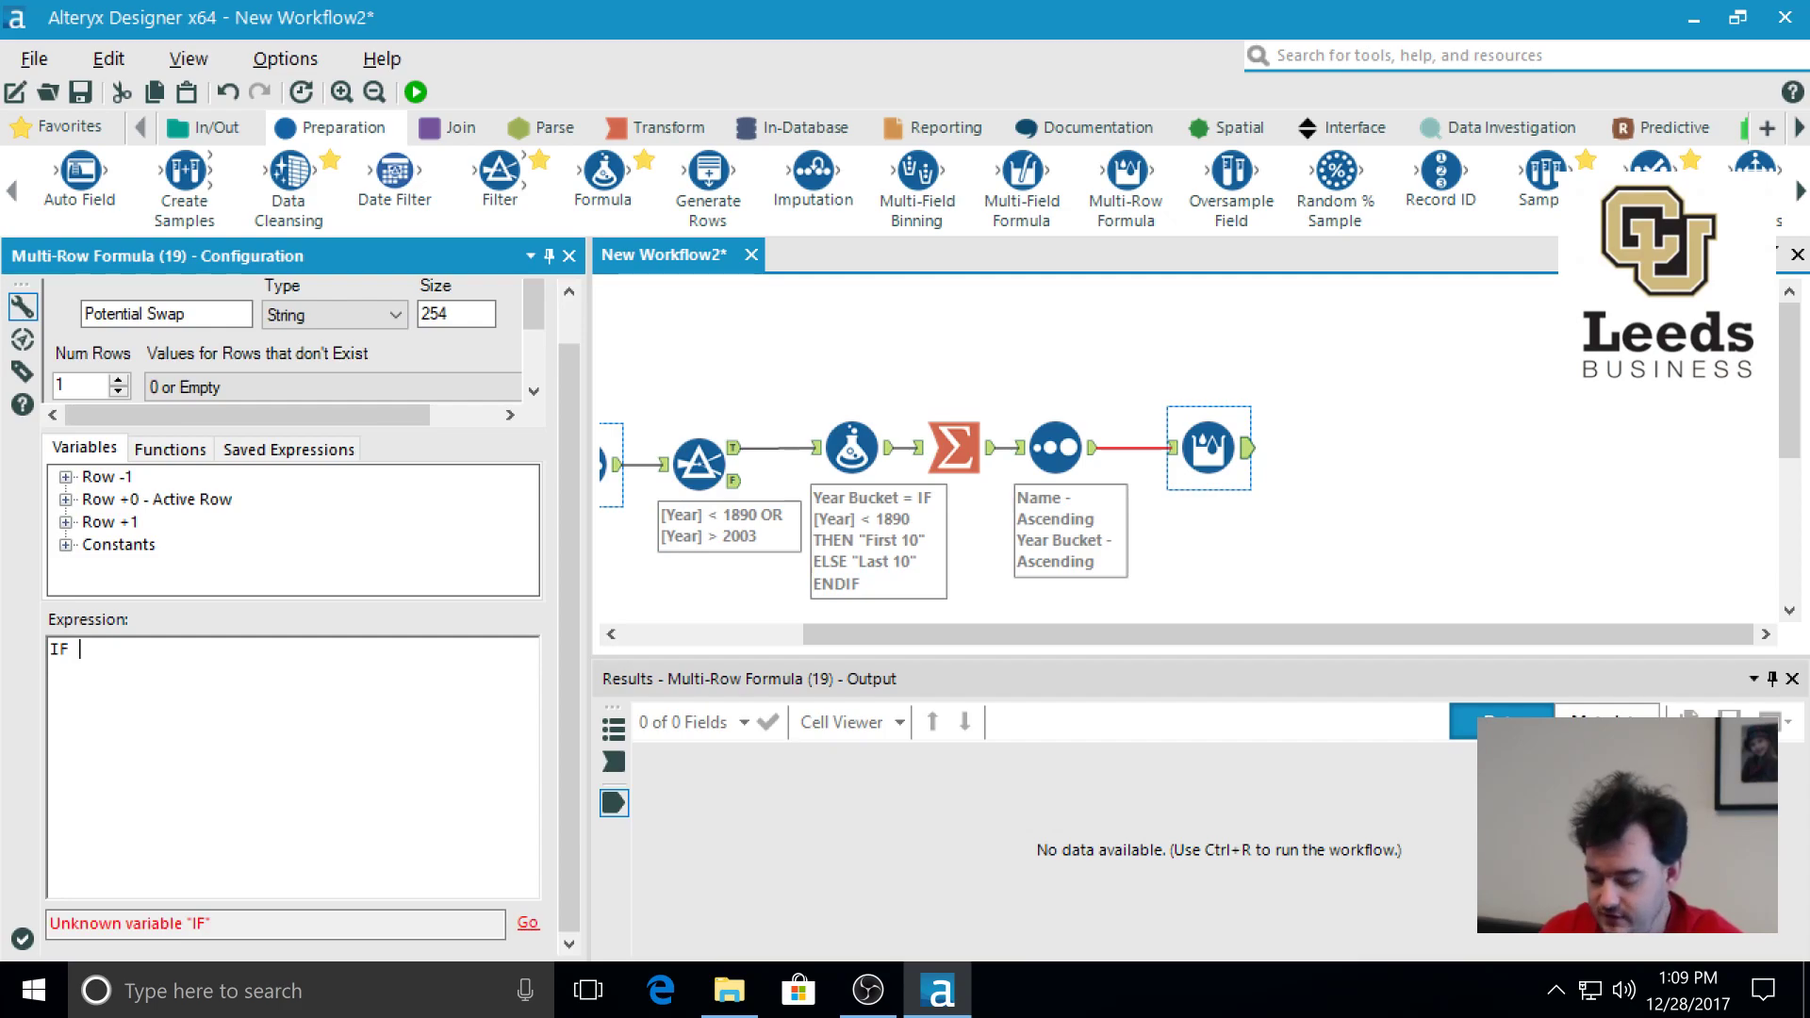
type(" [Name")
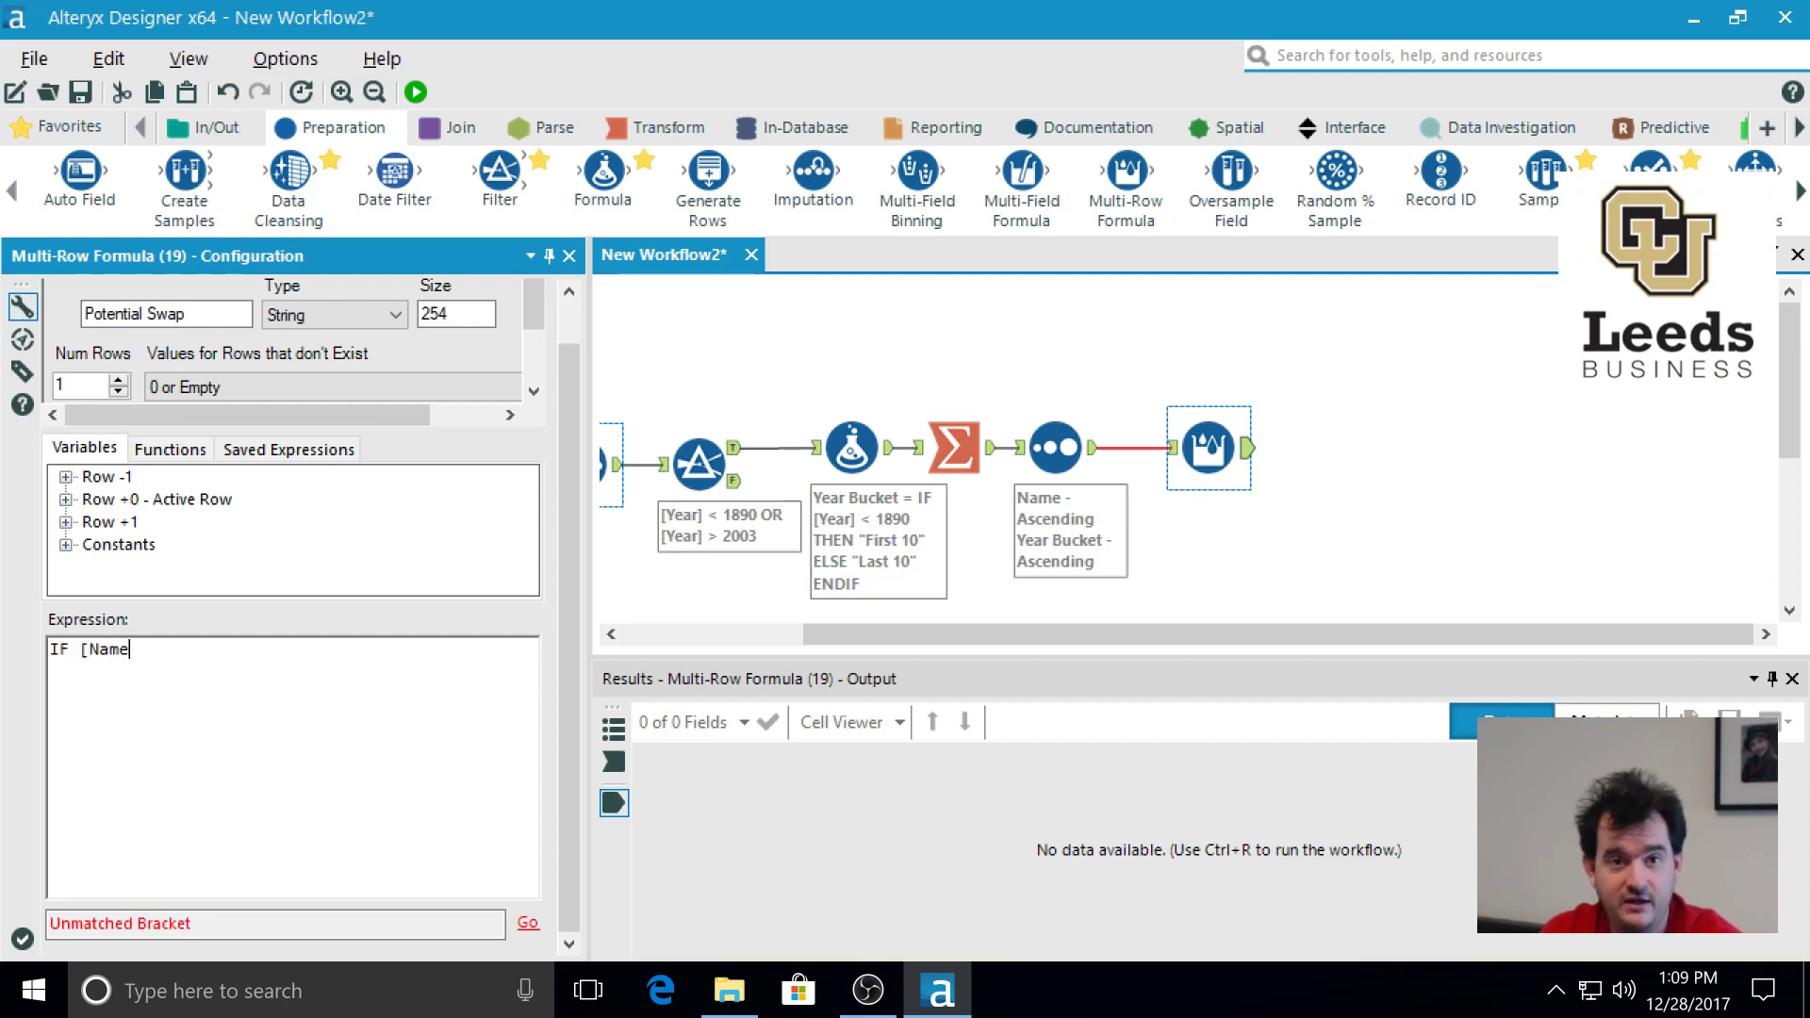
type("] !")
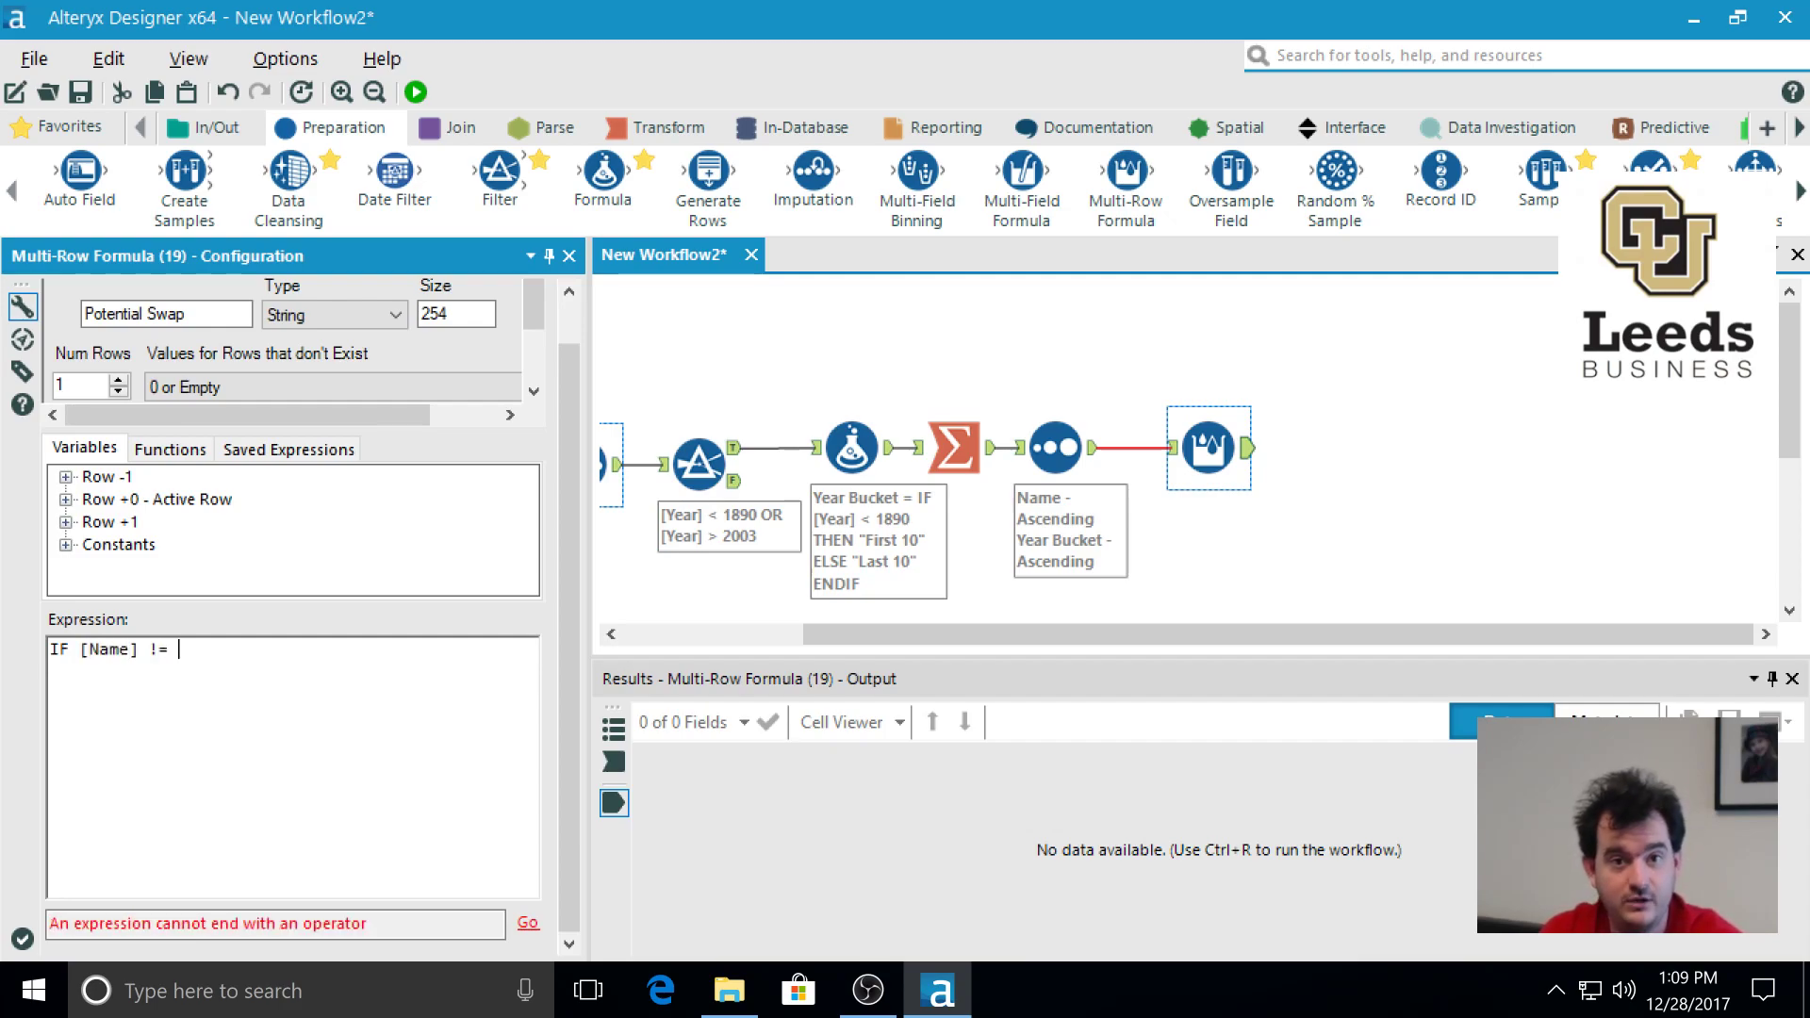
type("= [Row")
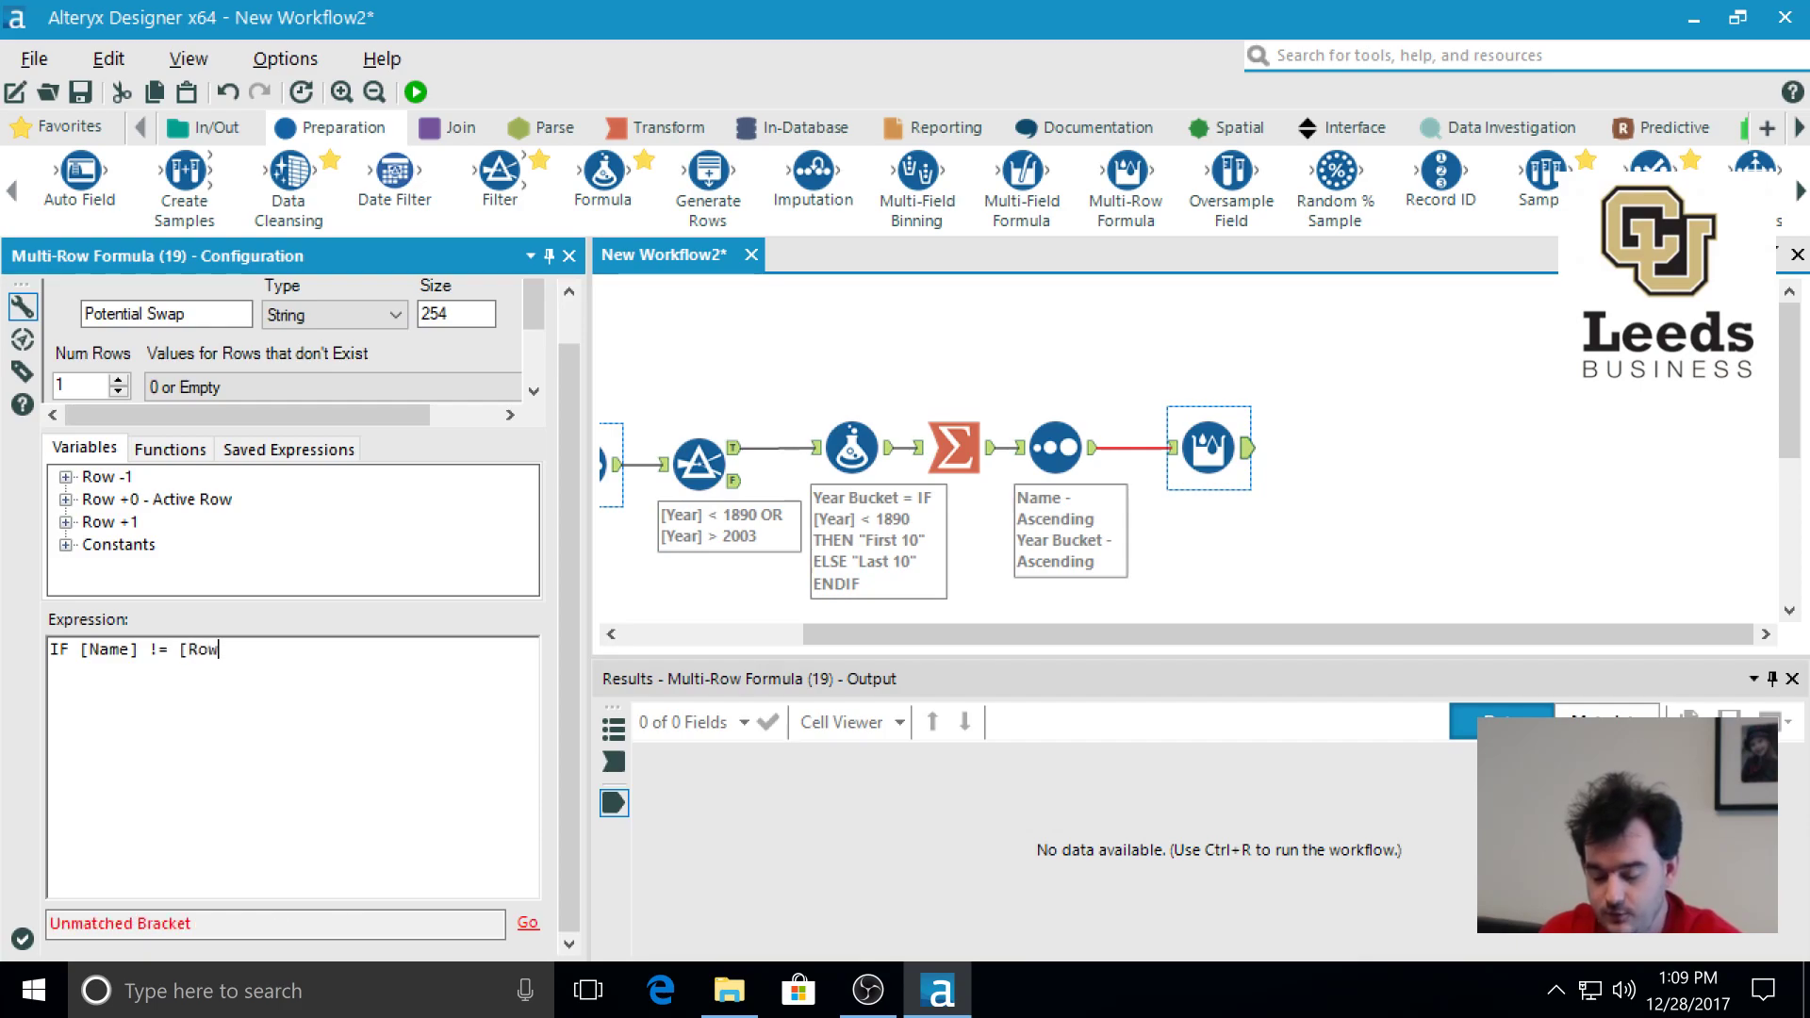
type("-1:")
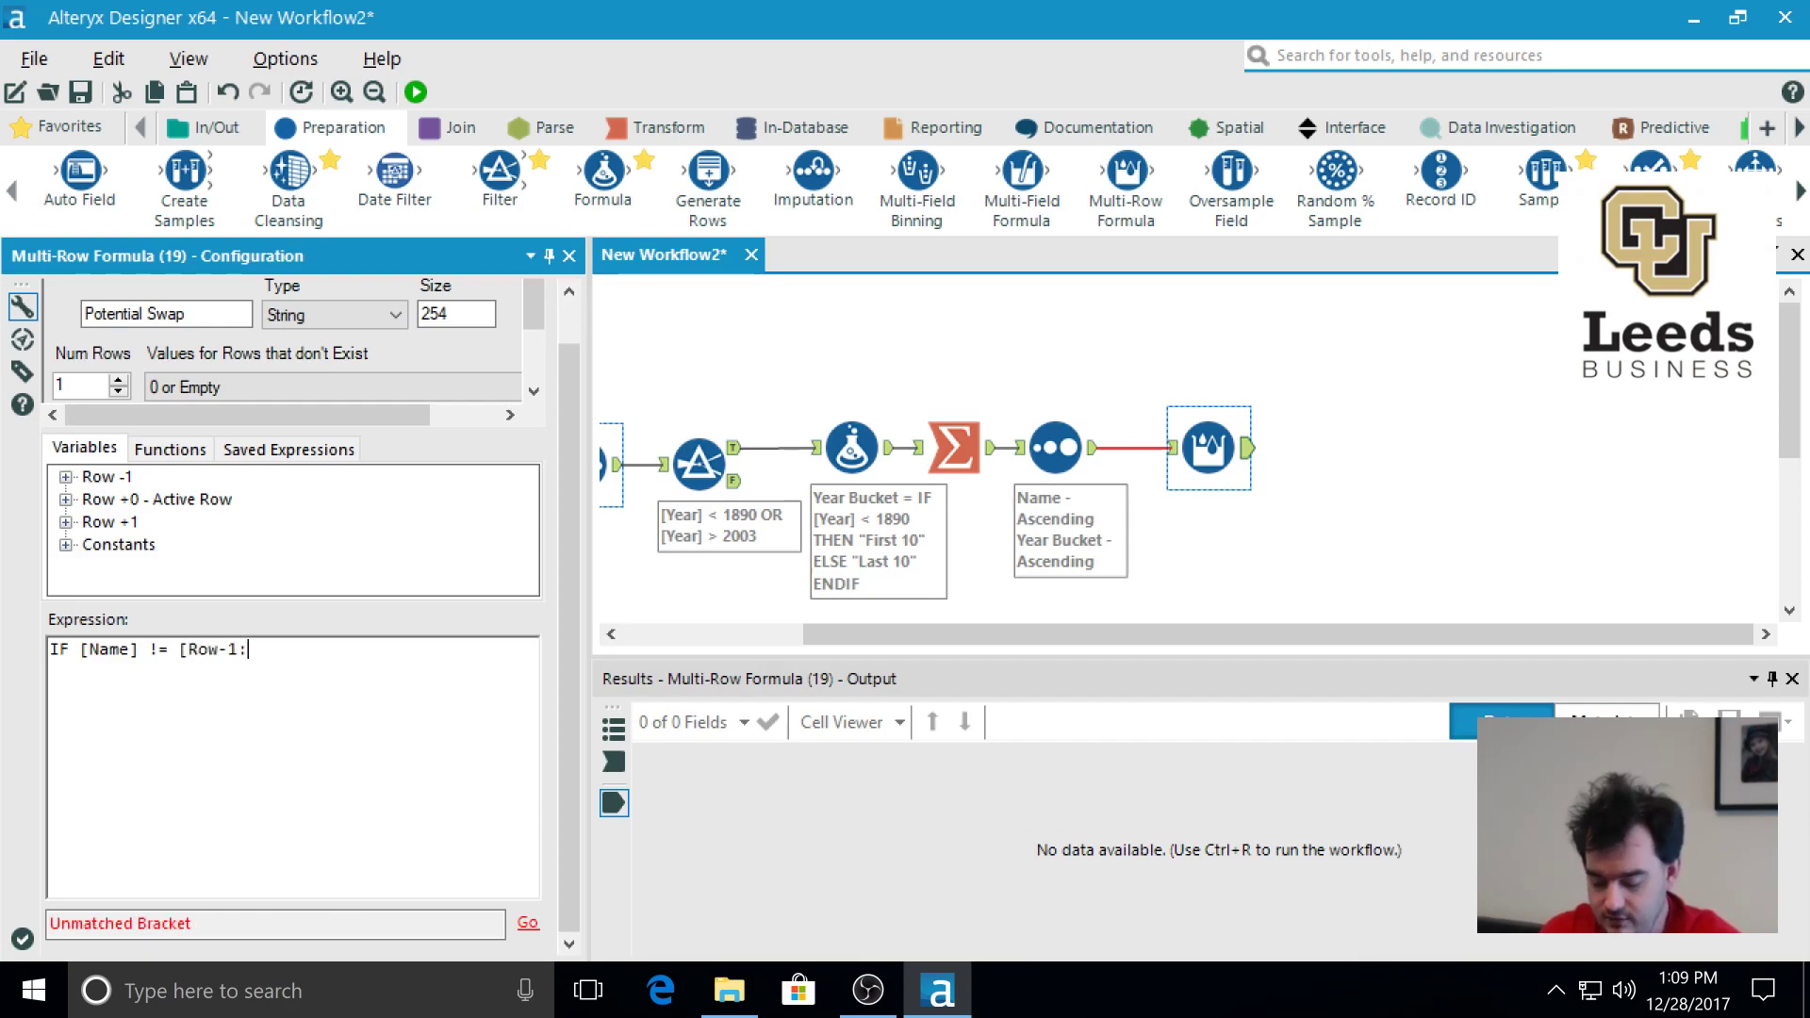
type("Name] AND [Name]")
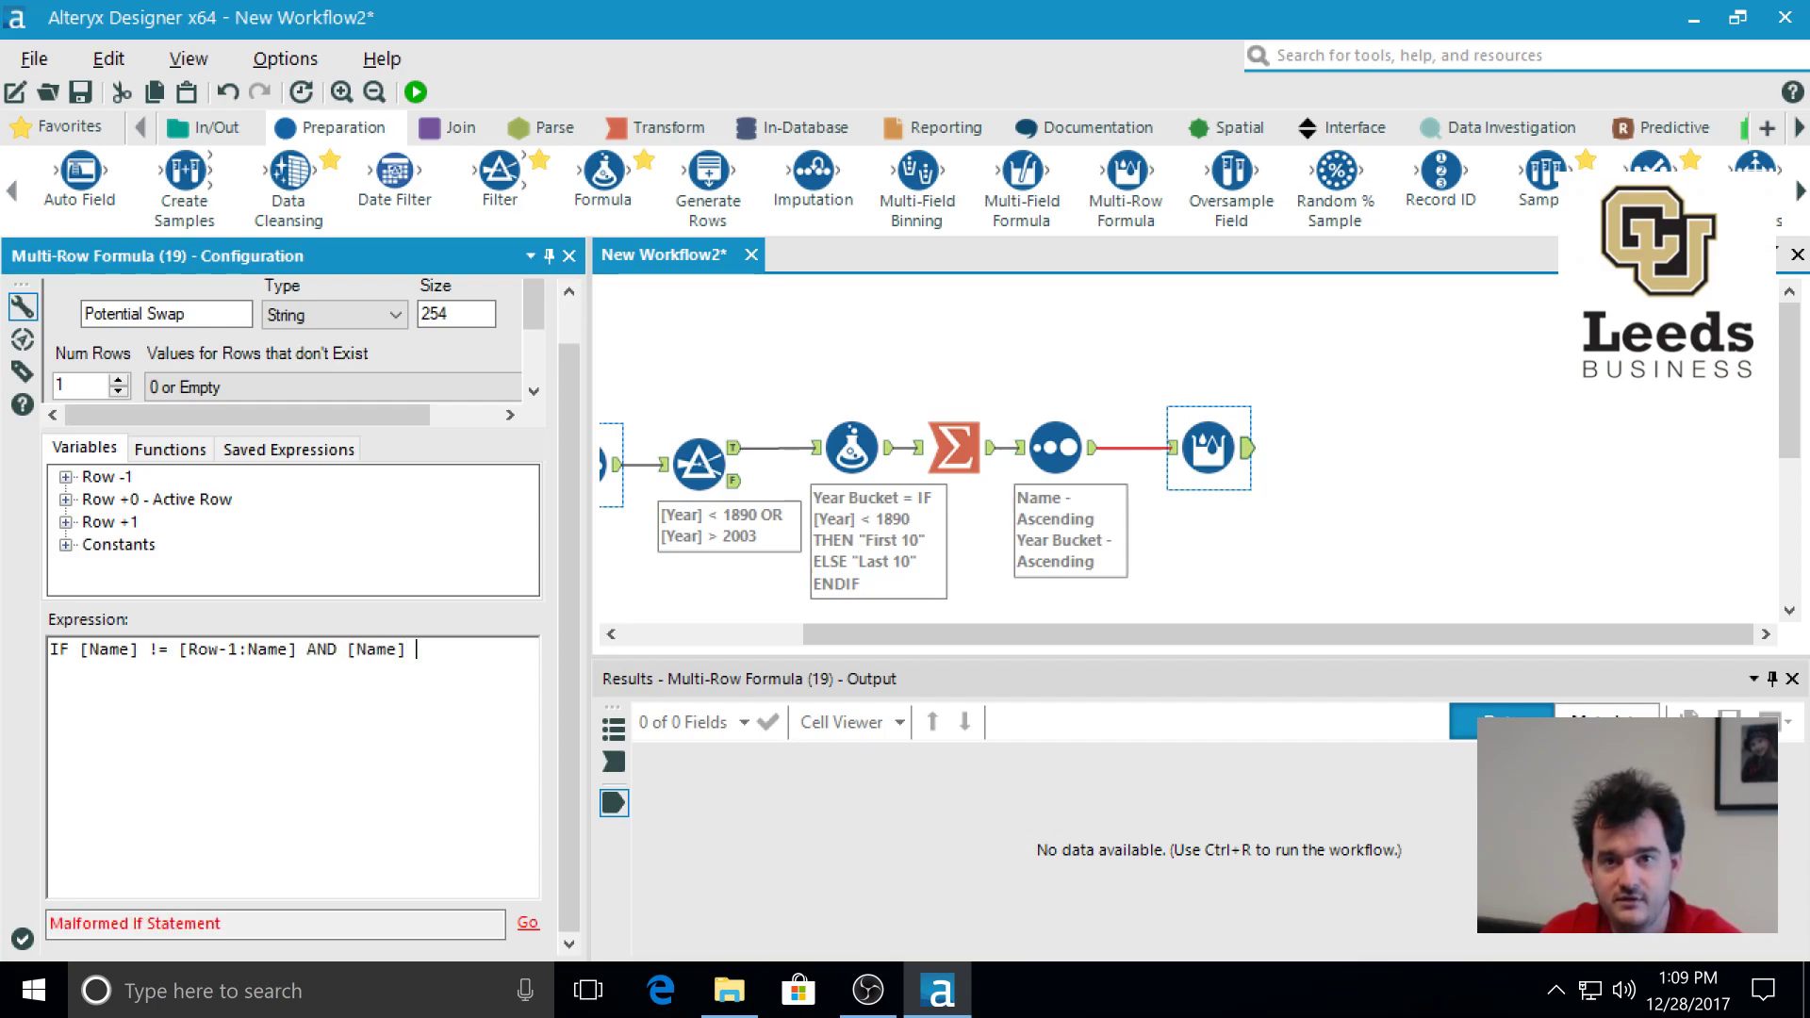
type(" !=")
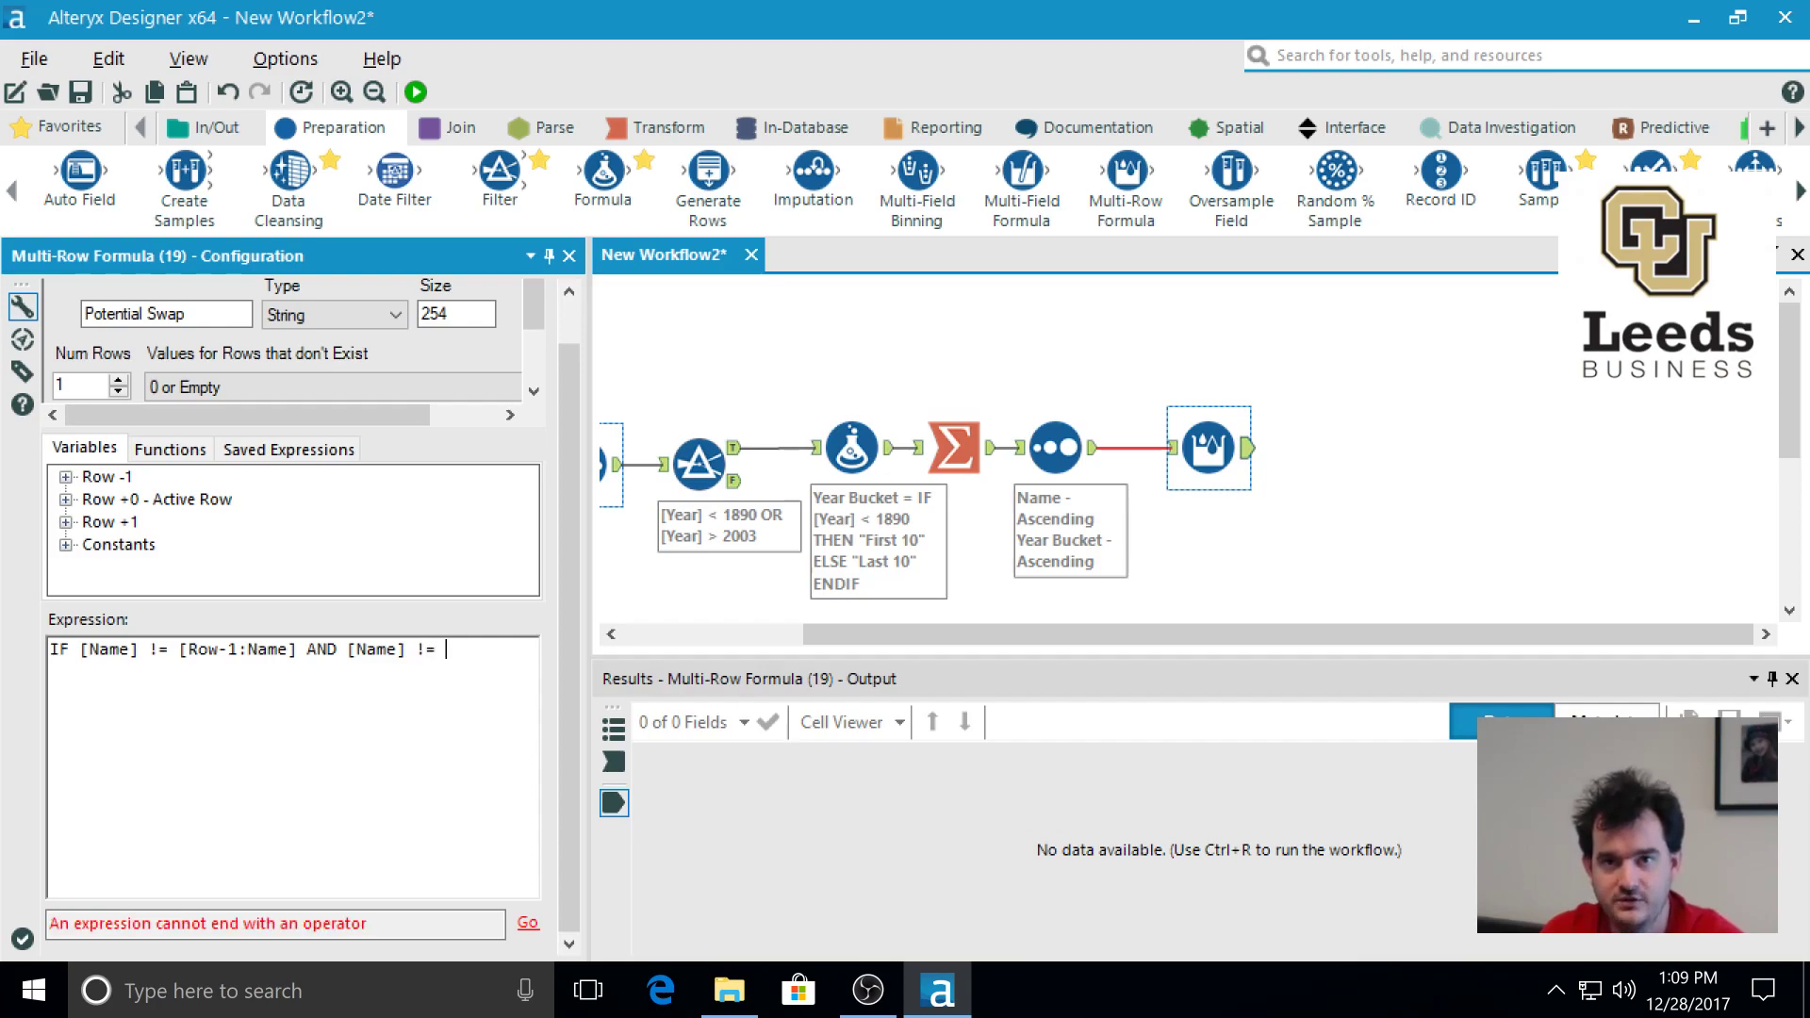
type(" [Row")
type("+1")
type(":")
type("Name")
type("] ")
Complete the expression with THEN "Remove", ELSE "Check" and ENDIF on separate lines.
type("THEN")
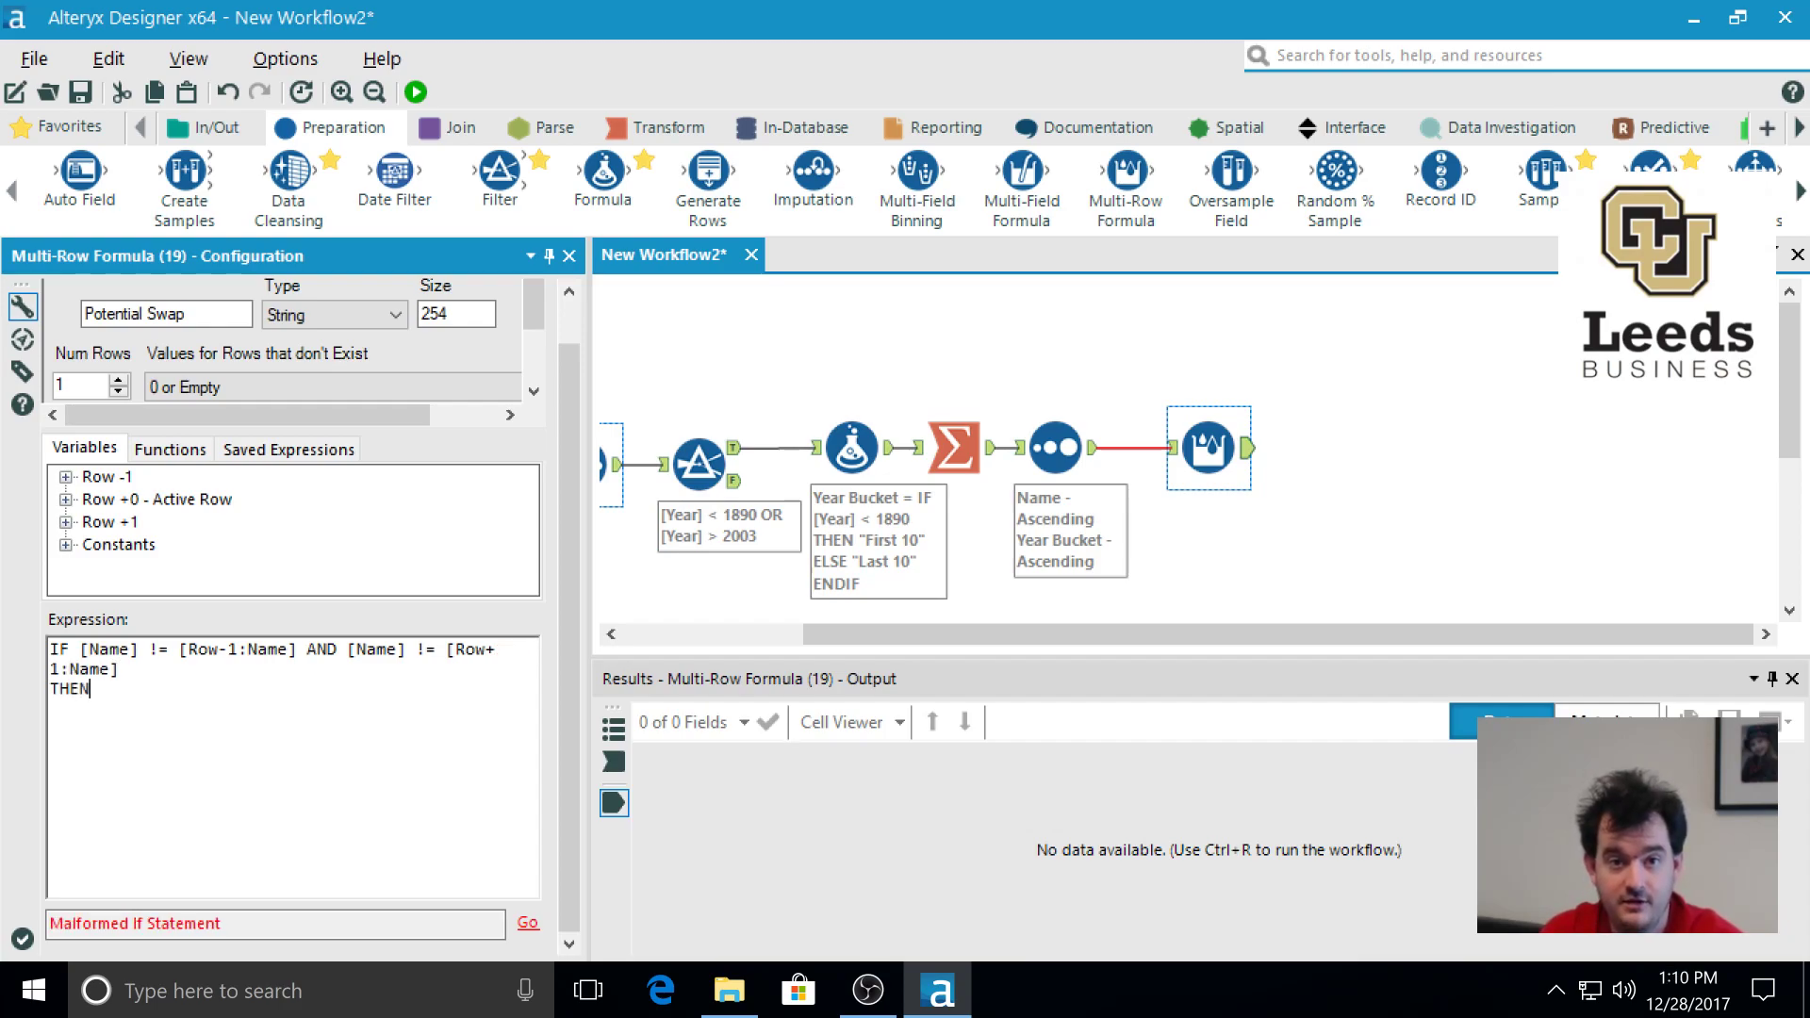
type(" \"Remove\"")
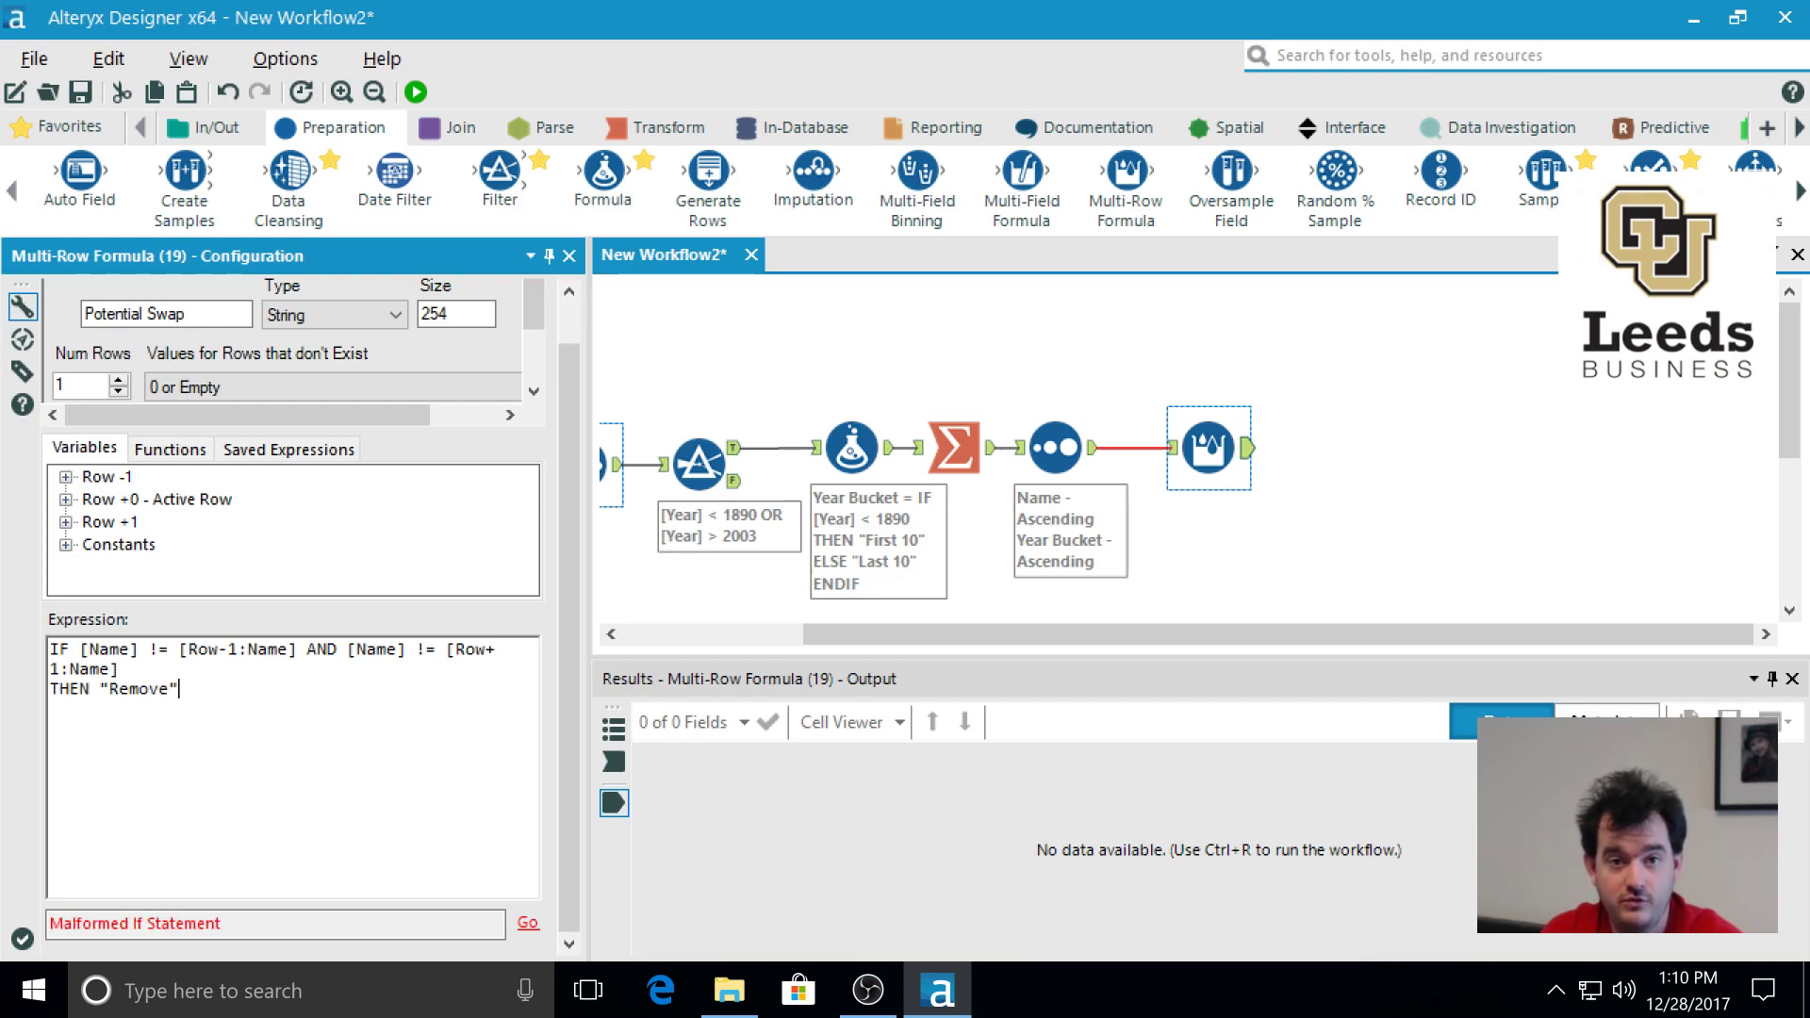
type("LSE")
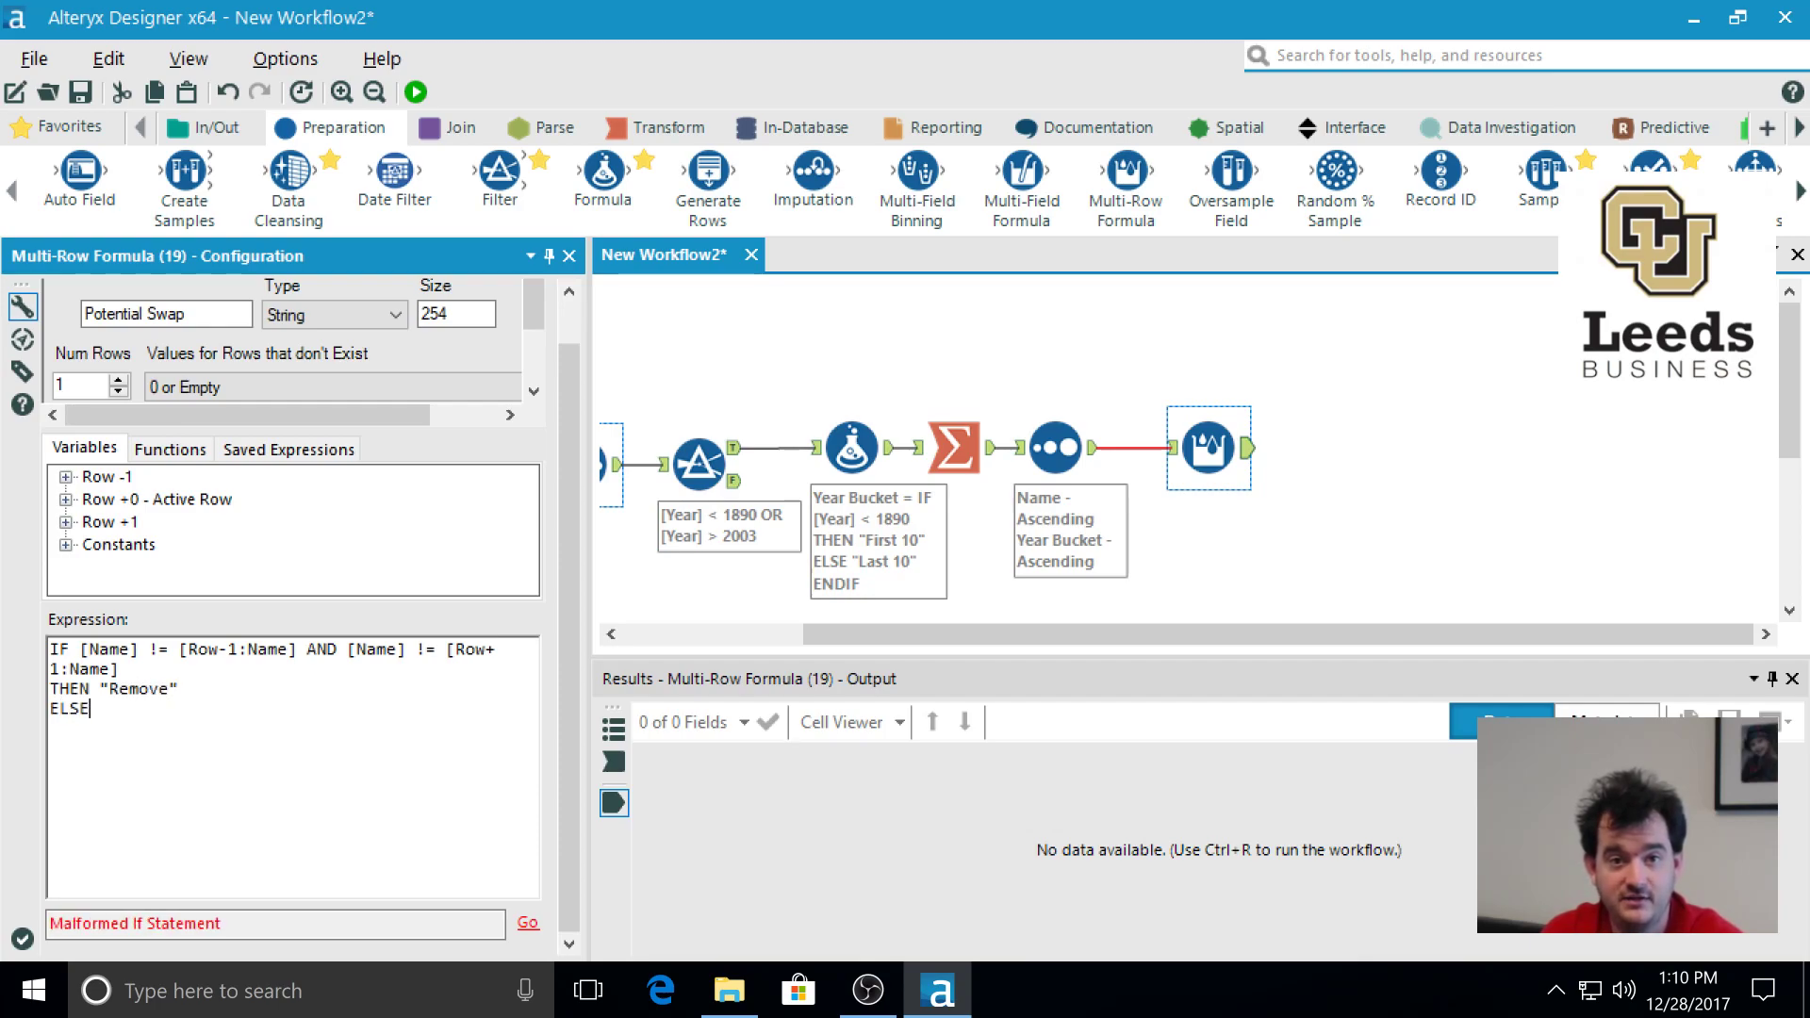
type(" \"C")
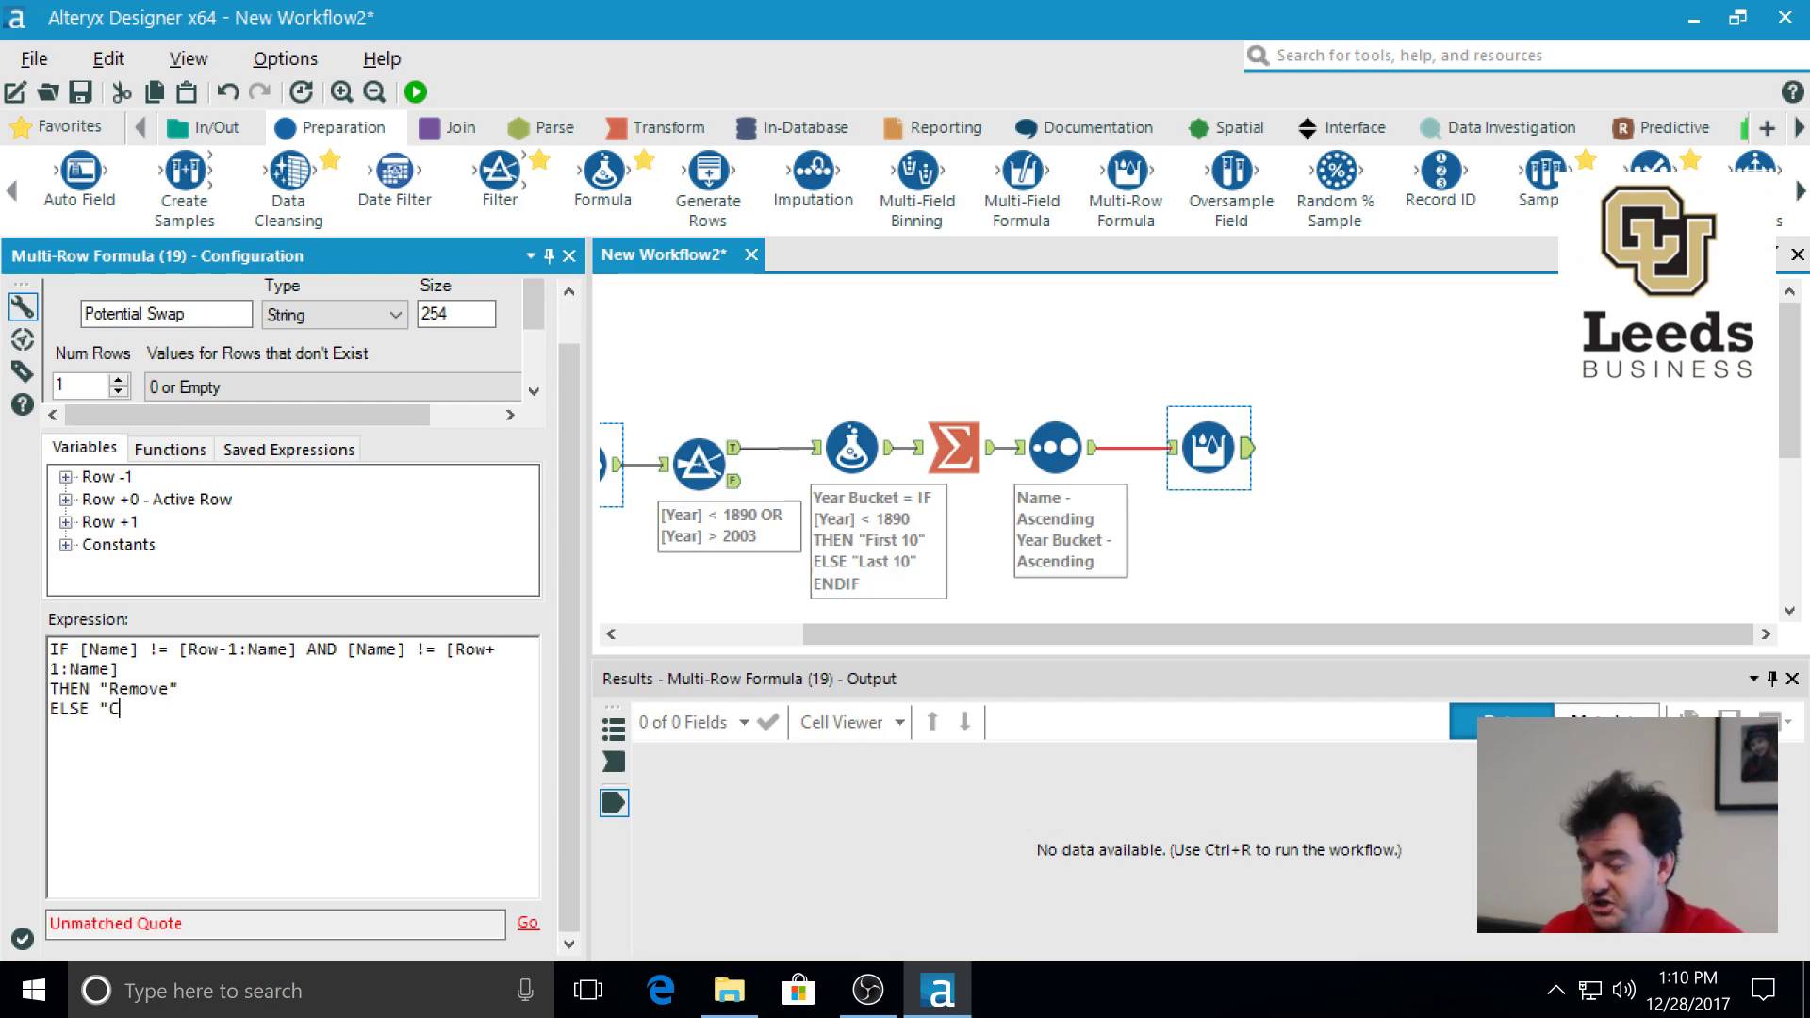
type("heck\"")
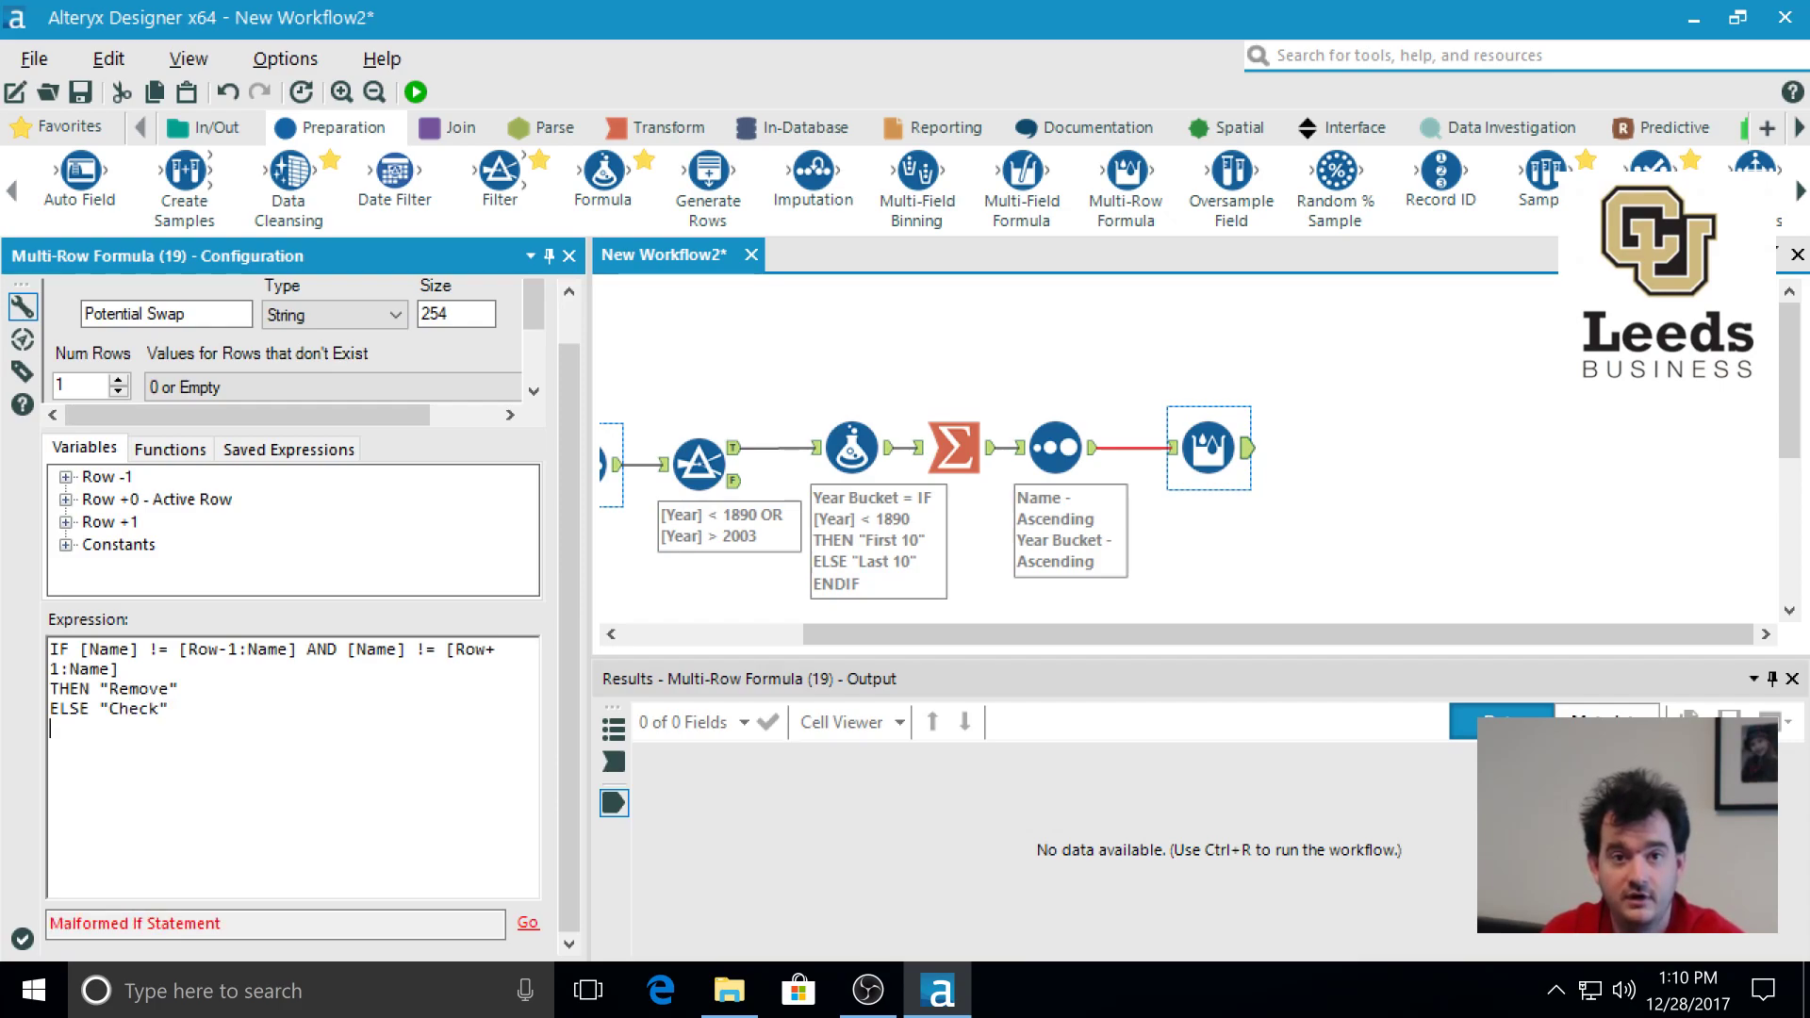
key("Return")
type("ENDIF")
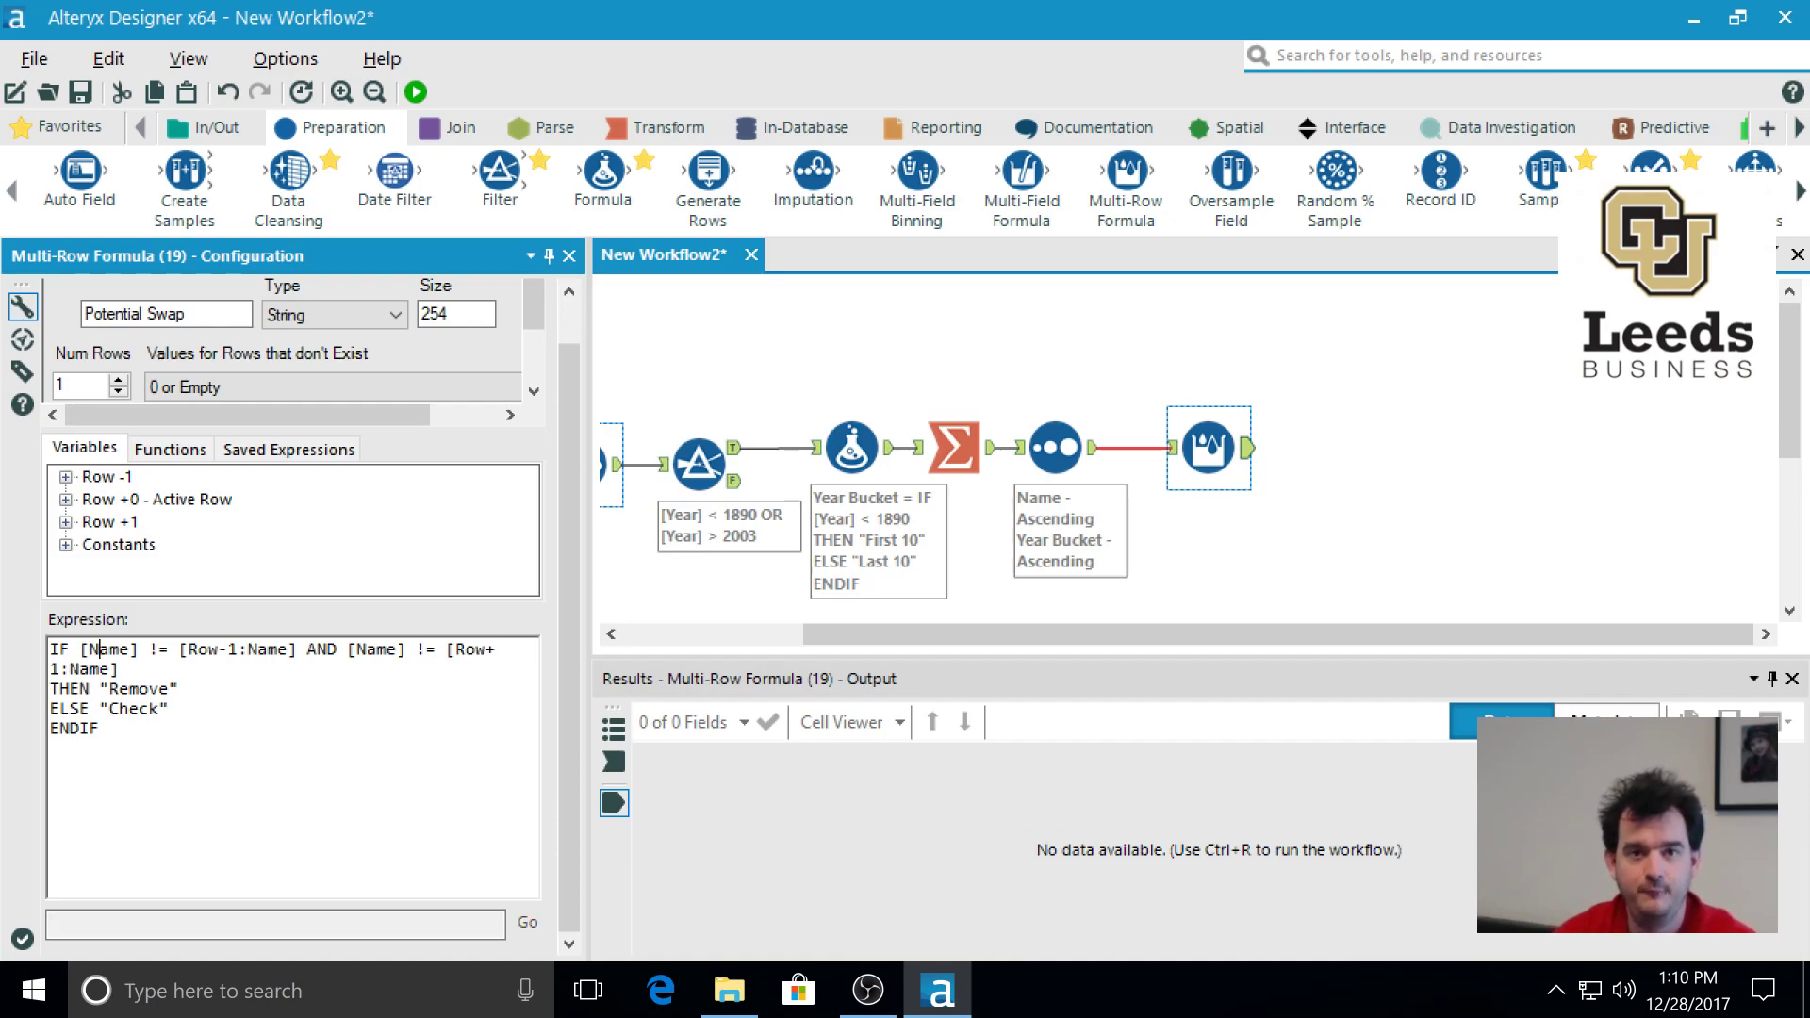
left_click_drag(80, 648, 119, 669)
left_click(111, 689)
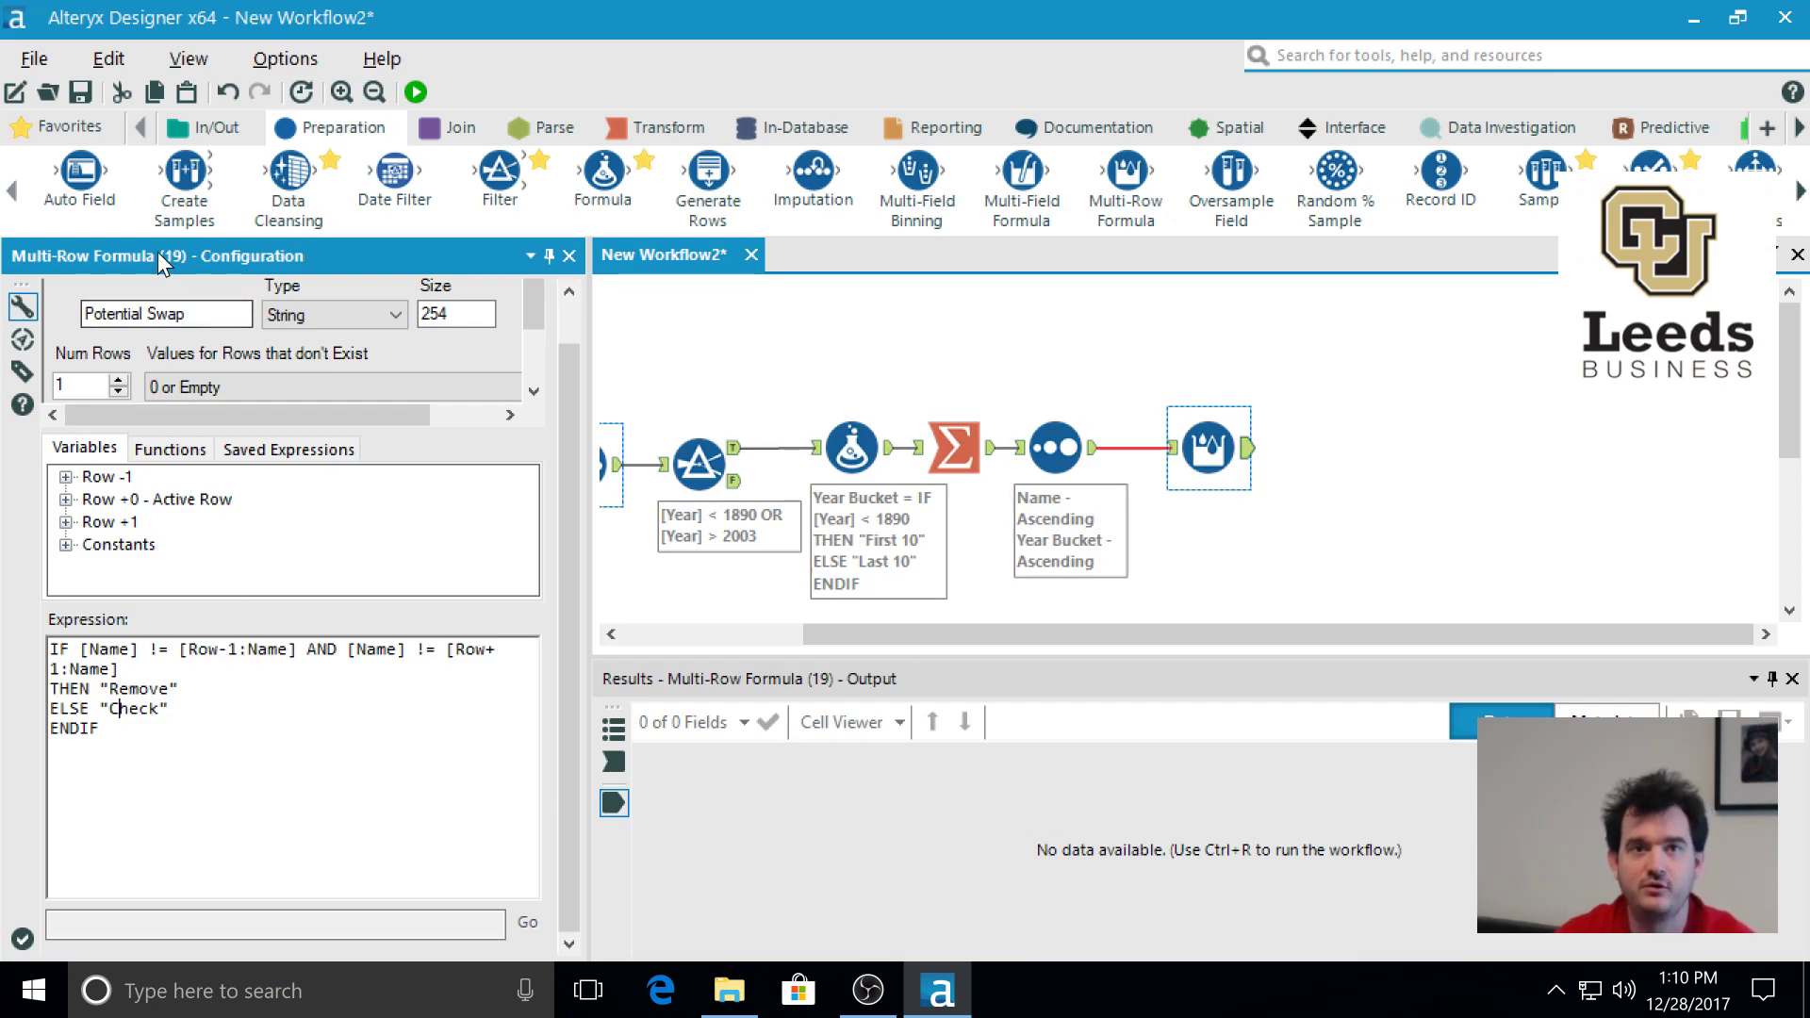
Attach Browse tools to the outputs of the Multi-Row Formula and Sort tools, and run the workflow.
left_click(193, 129)
left_click_drag(52, 175, 1373, 368)
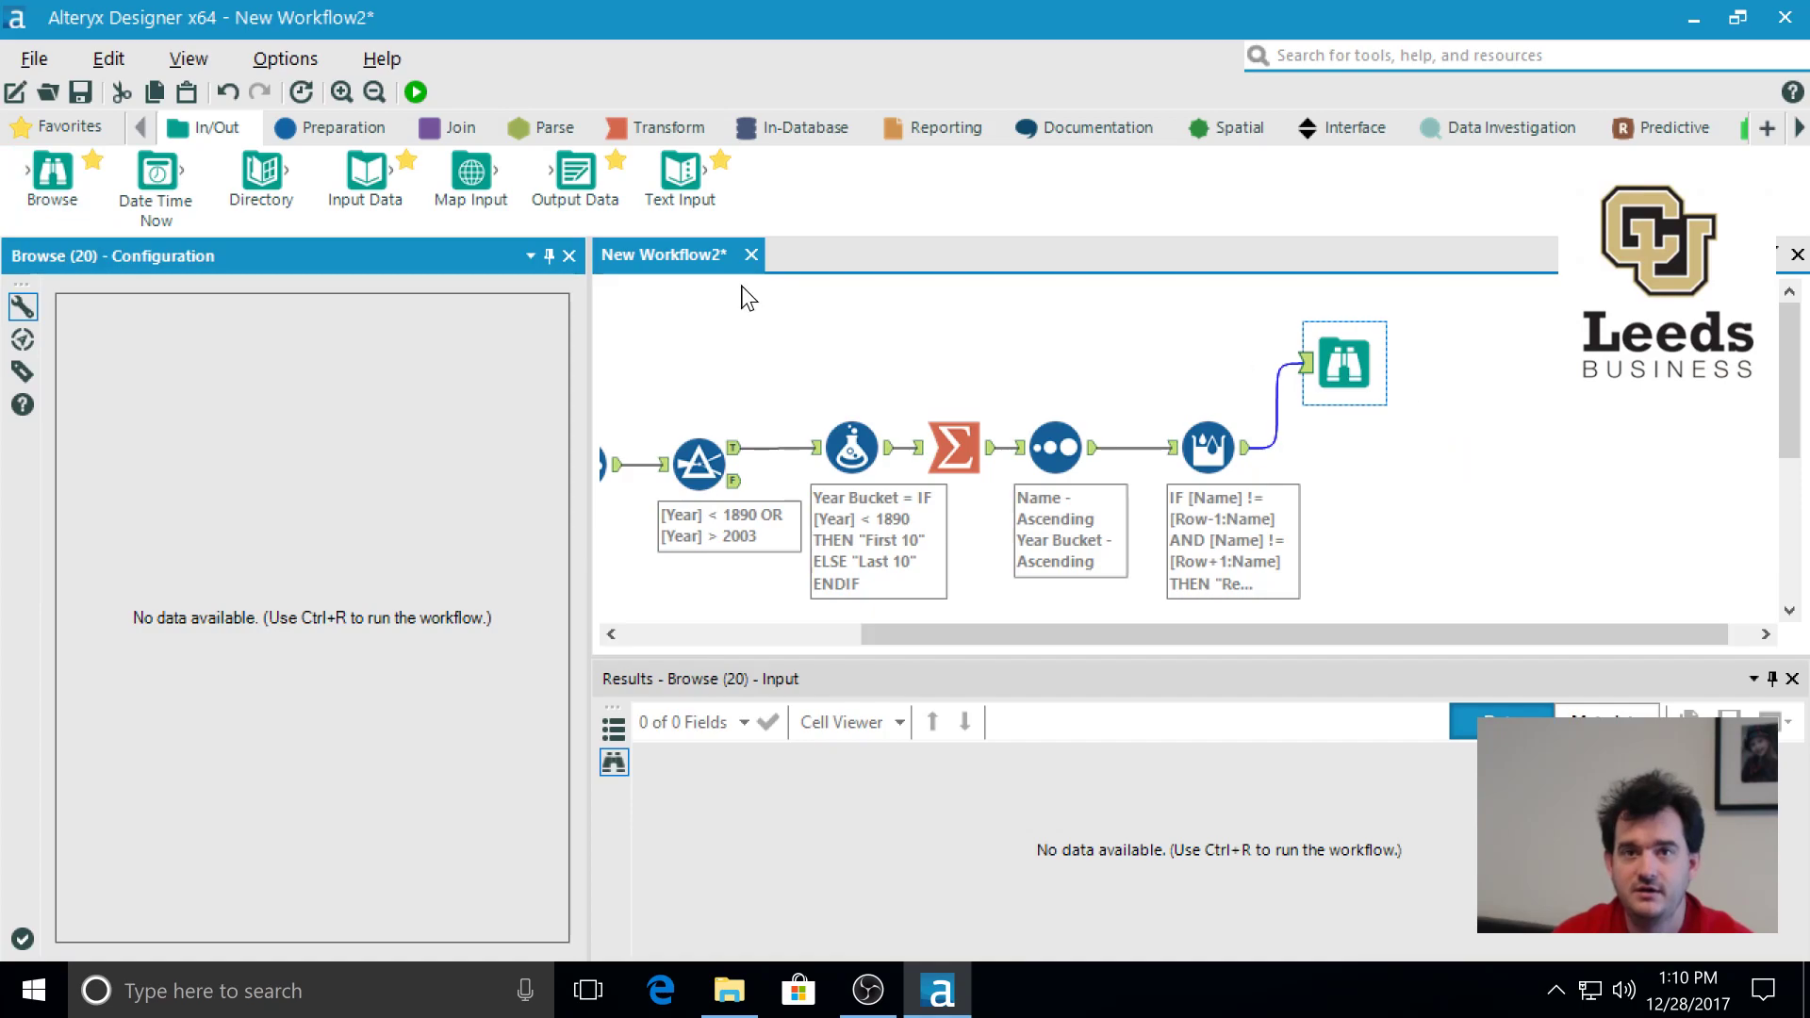
left_click_drag(52, 189, 1173, 363)
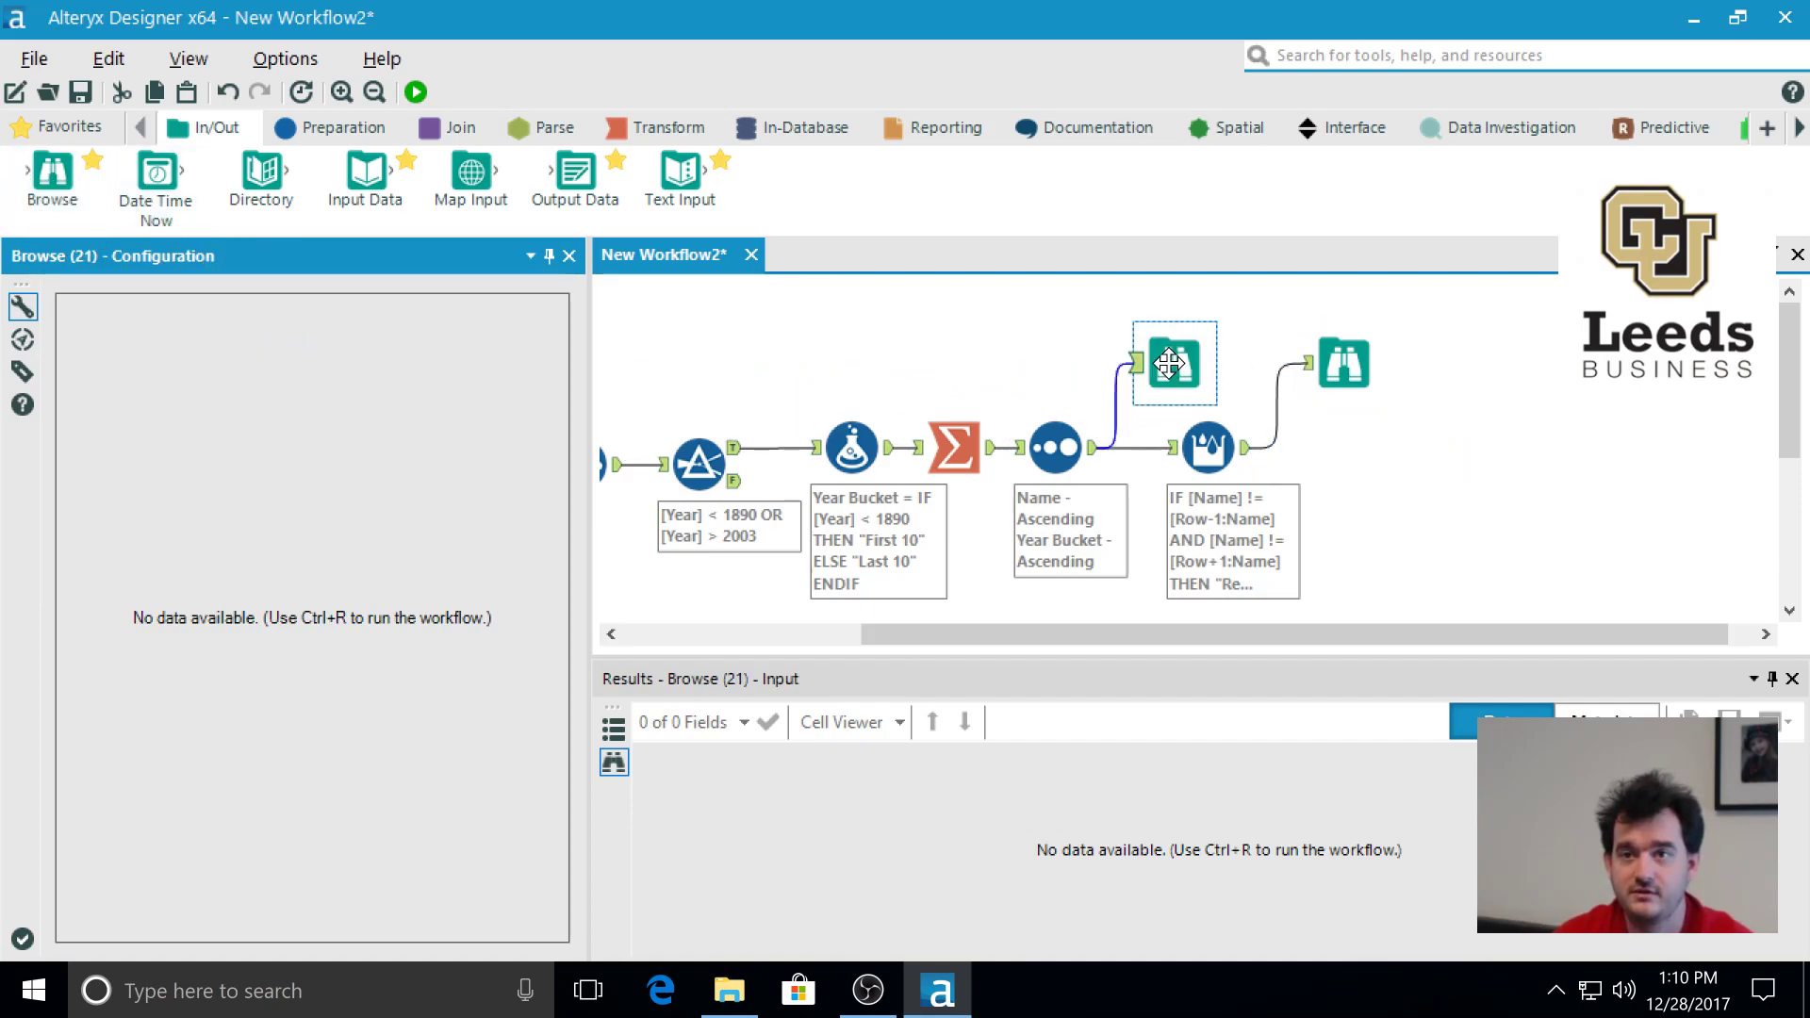
left_click(1009, 339)
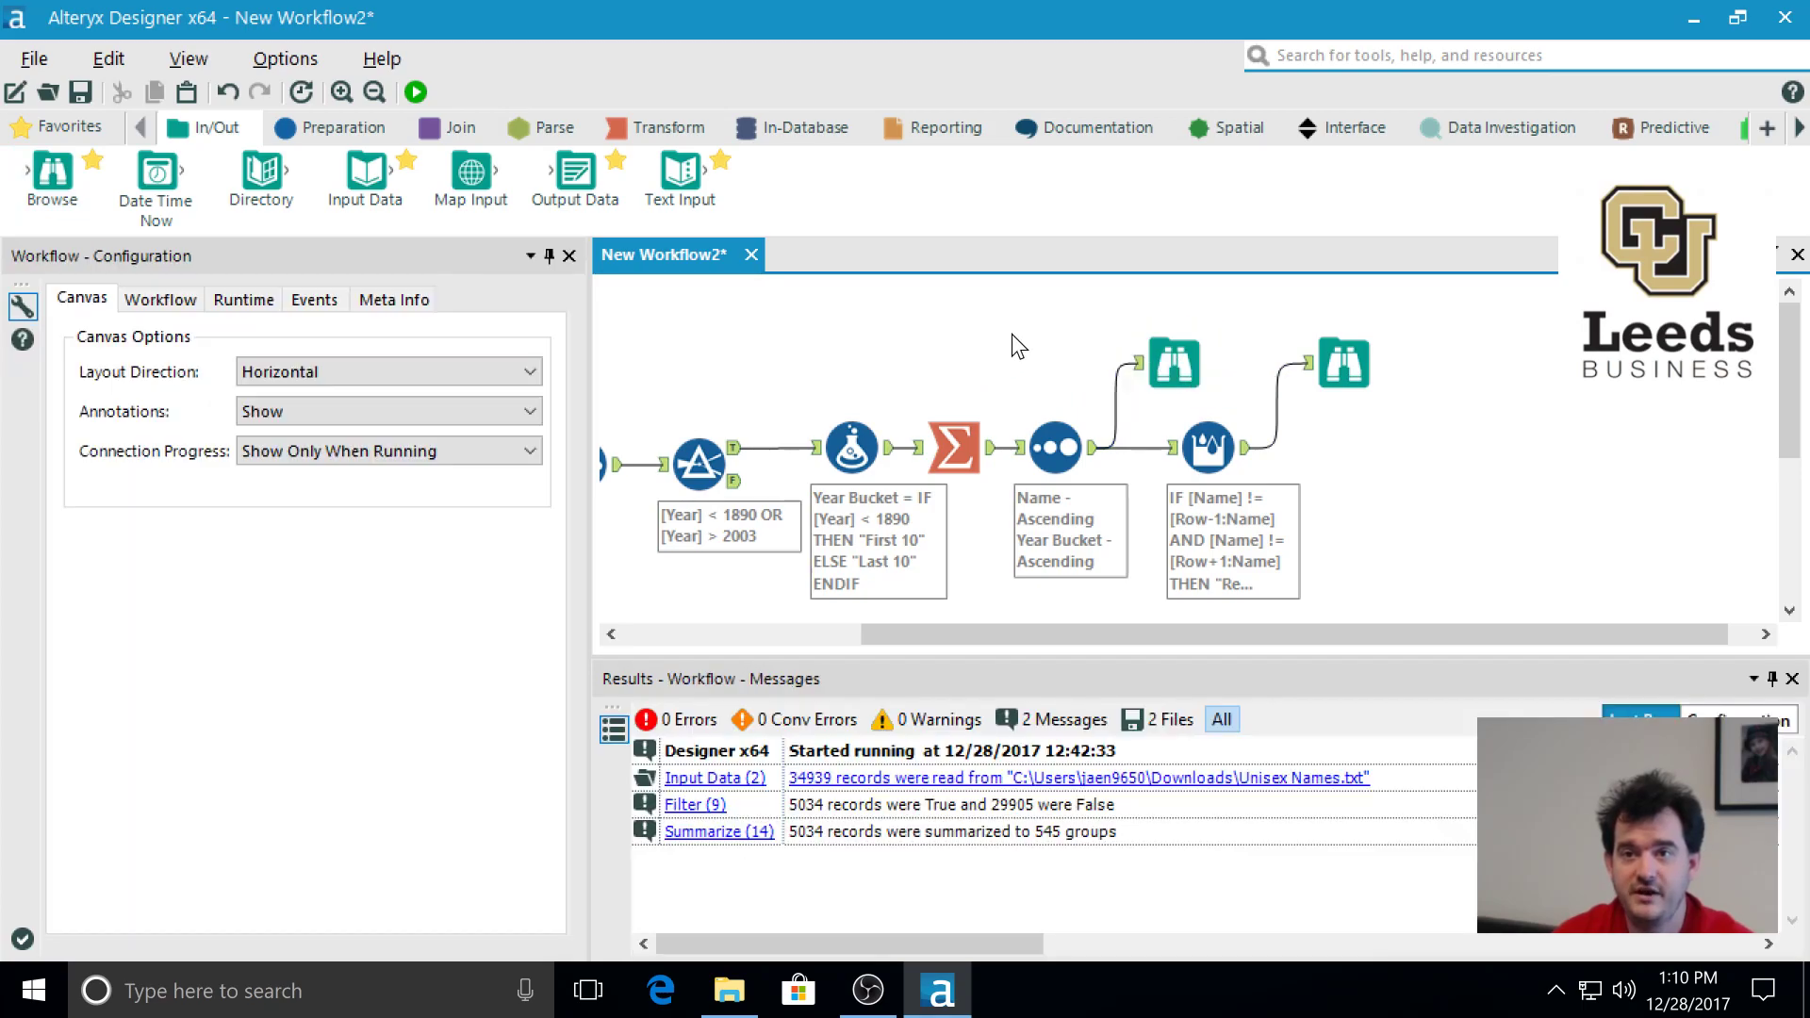
left_click(415, 92)
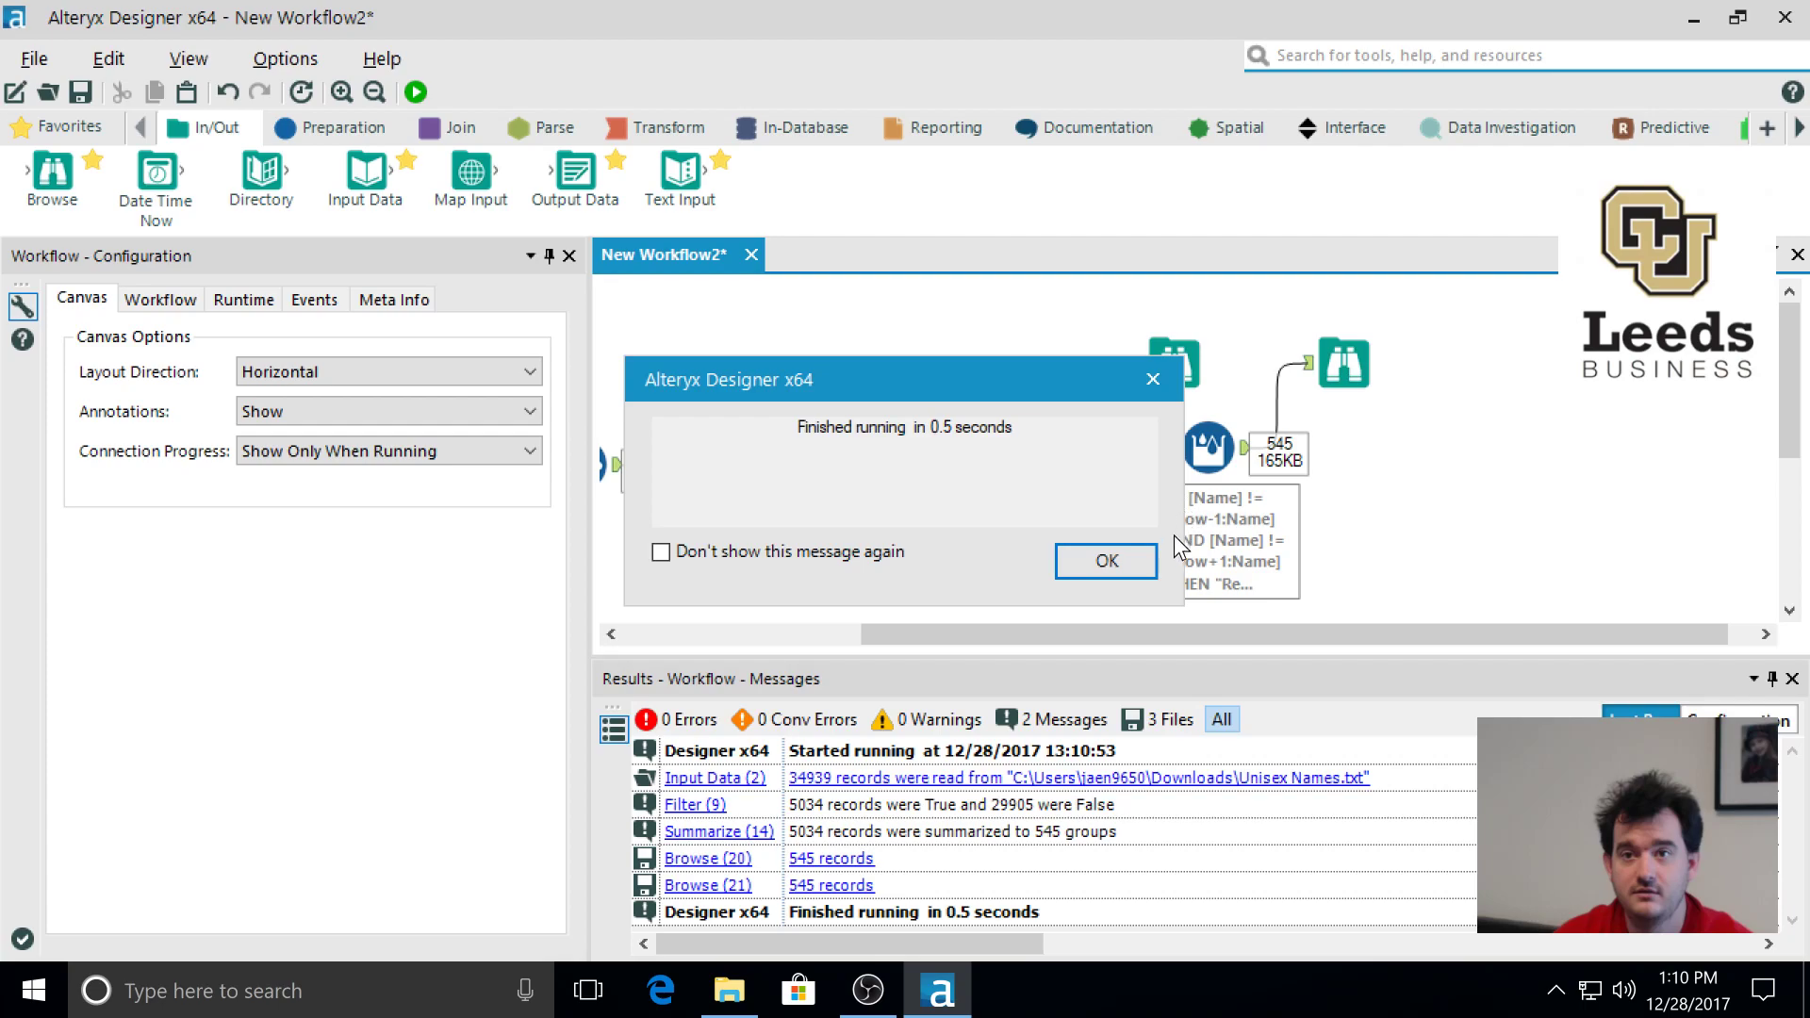
left_click(1101, 561)
Compare the first records in the Sort tool's Browse with the Potential Swap values in the Multi-Row Formula's Browse.
left_click(1177, 373)
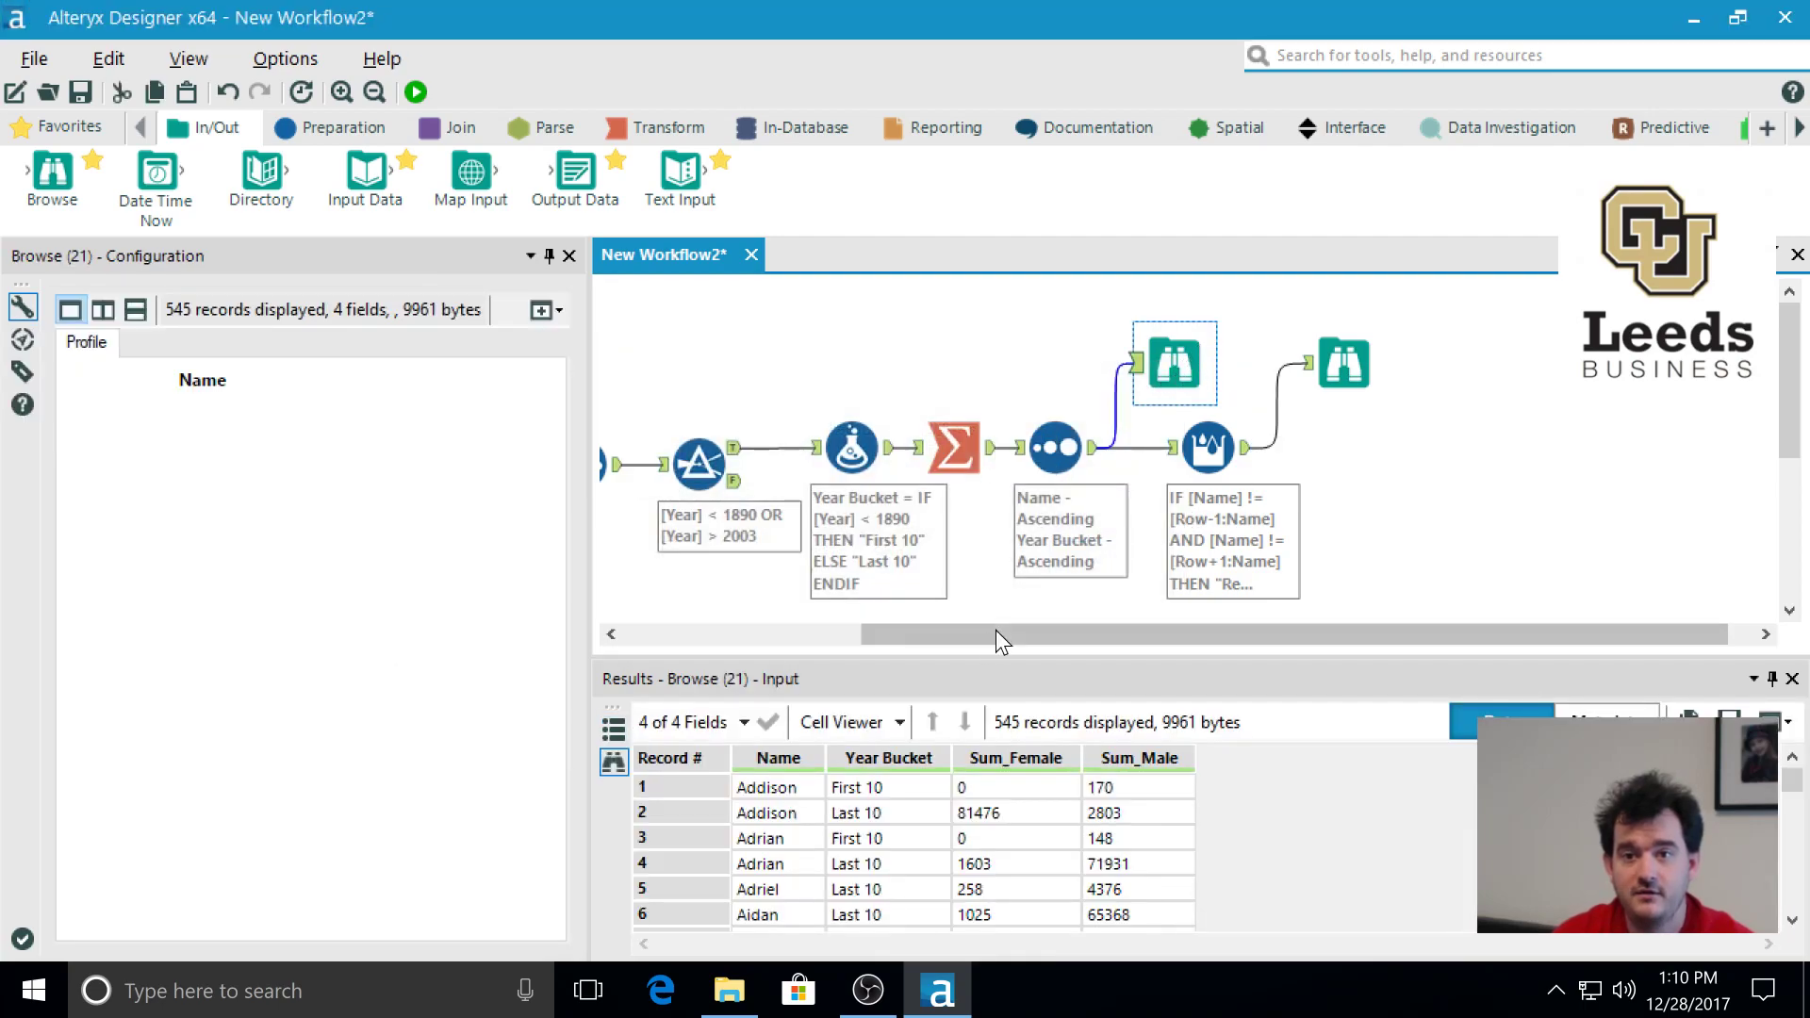
left_click(782, 893)
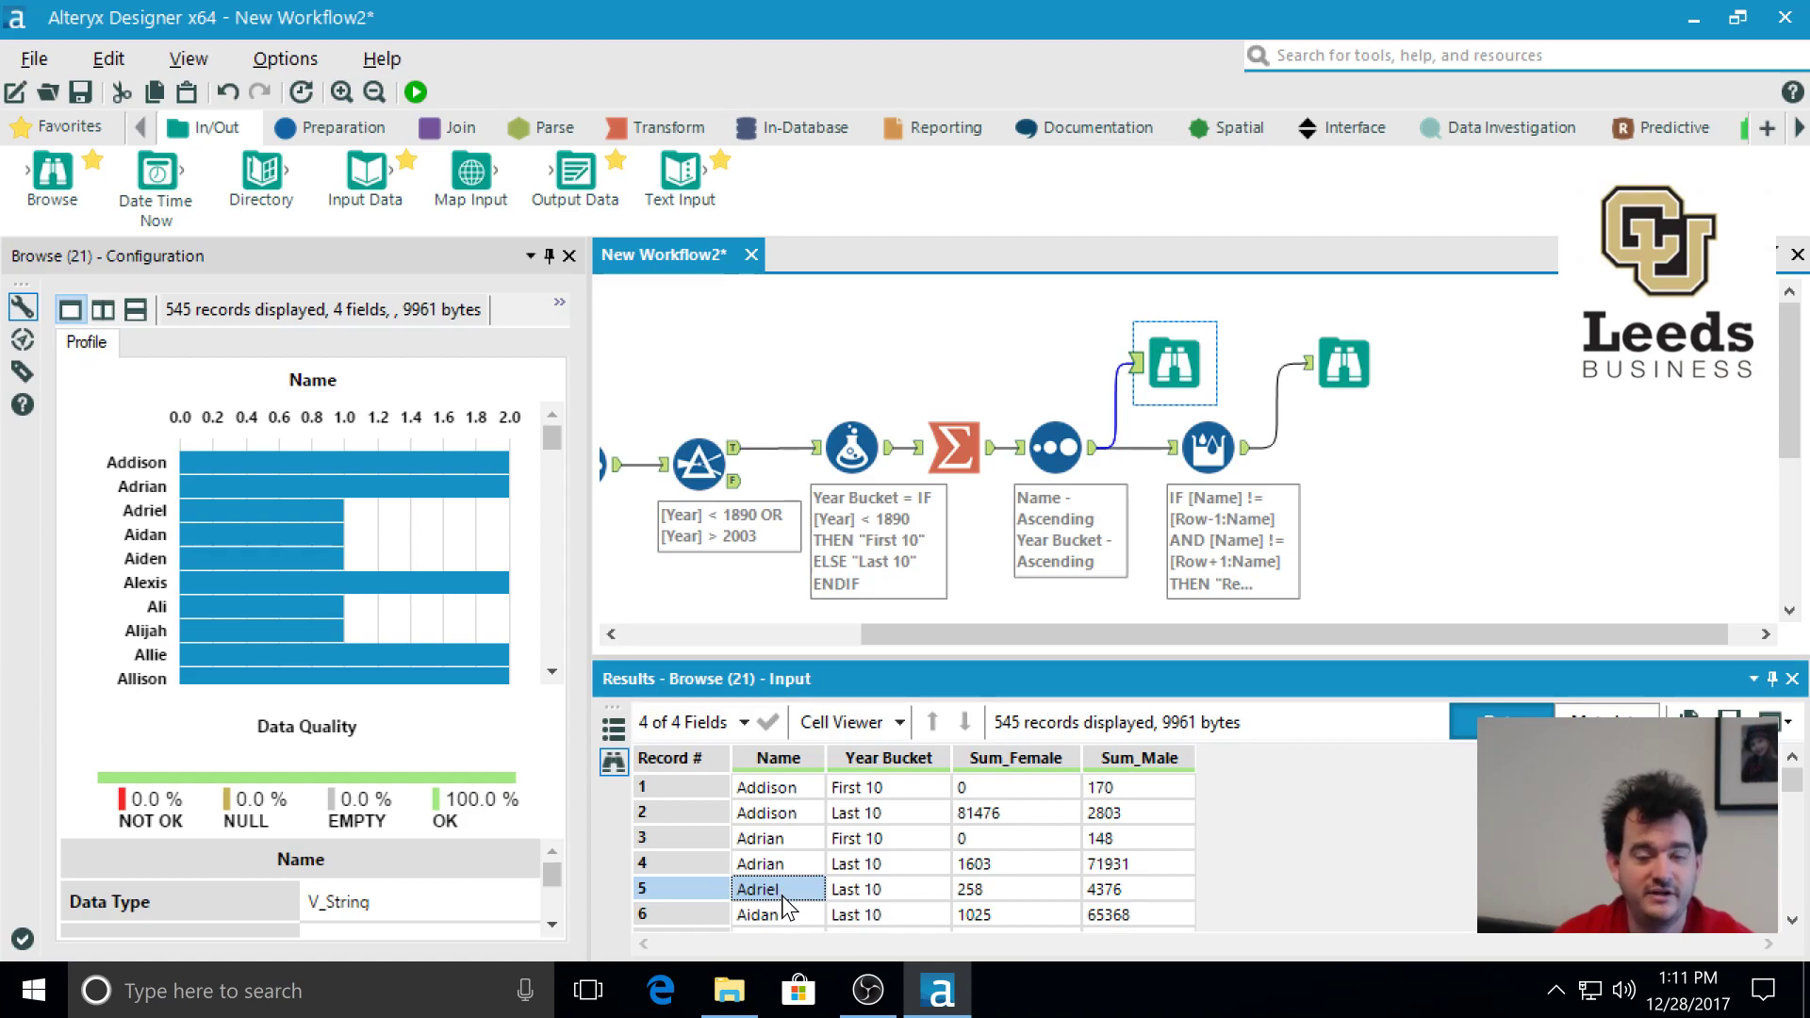
left_click(1356, 359)
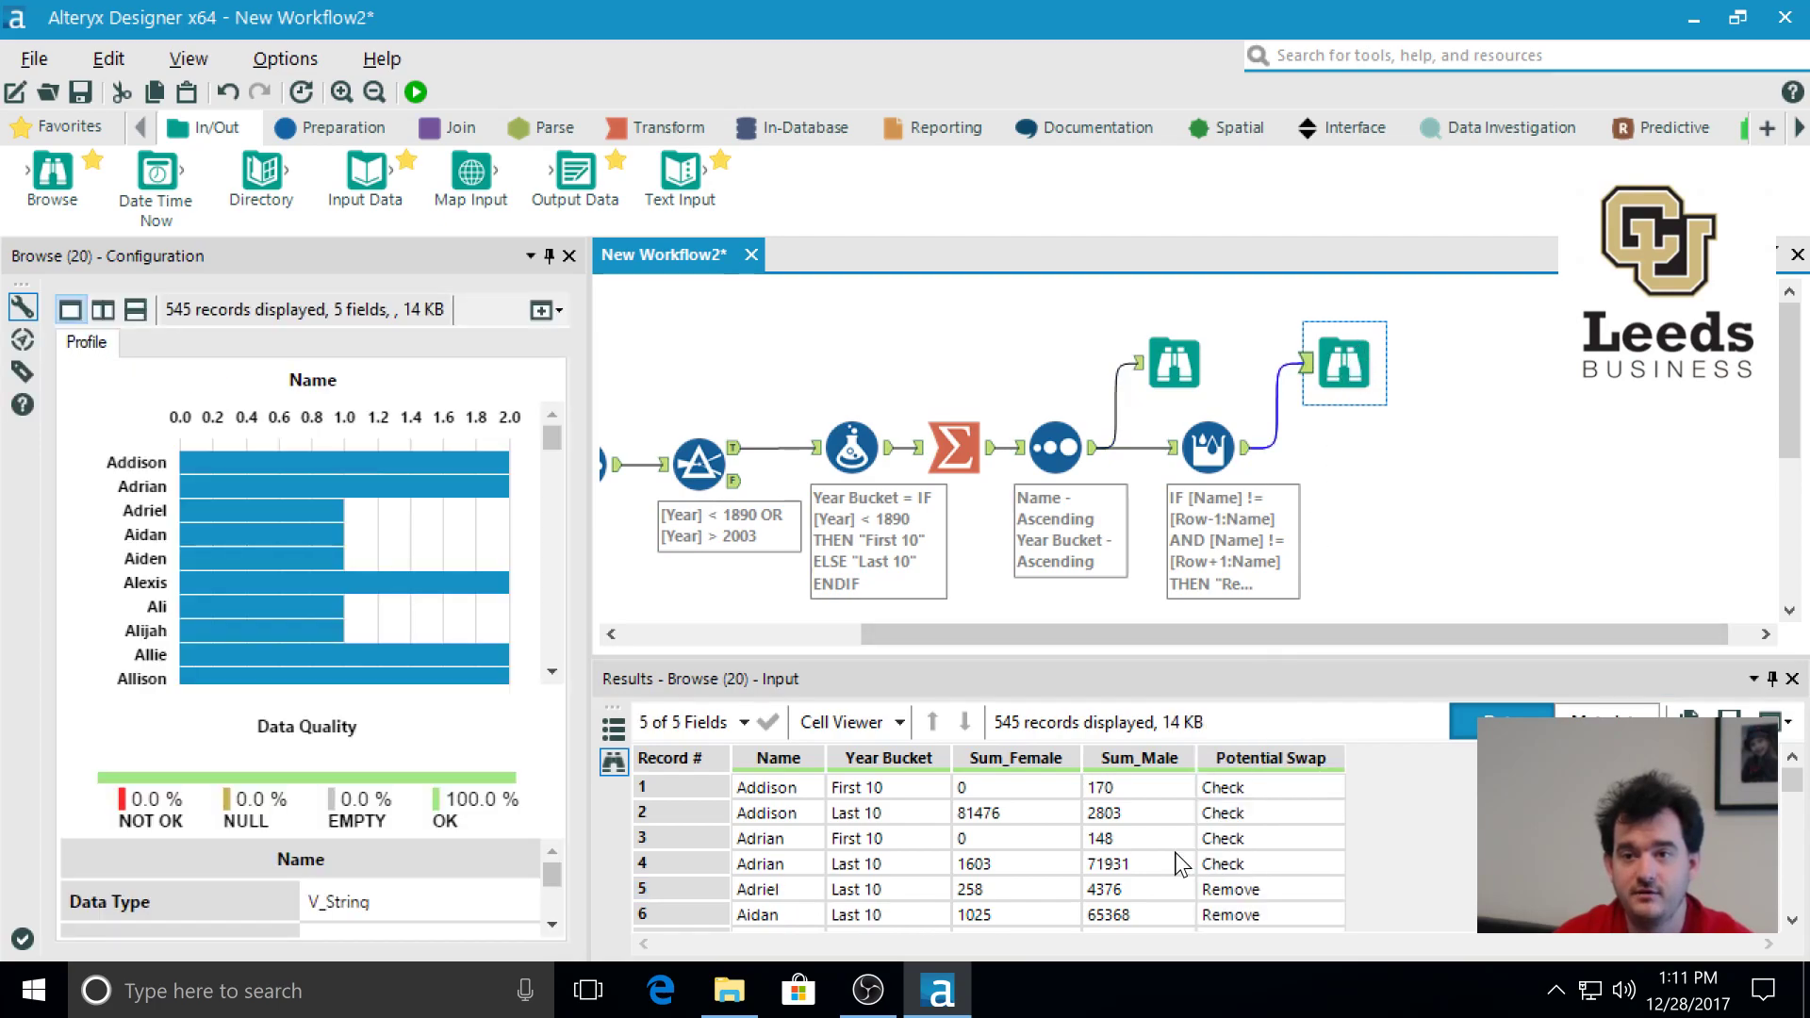
left_click(790, 889)
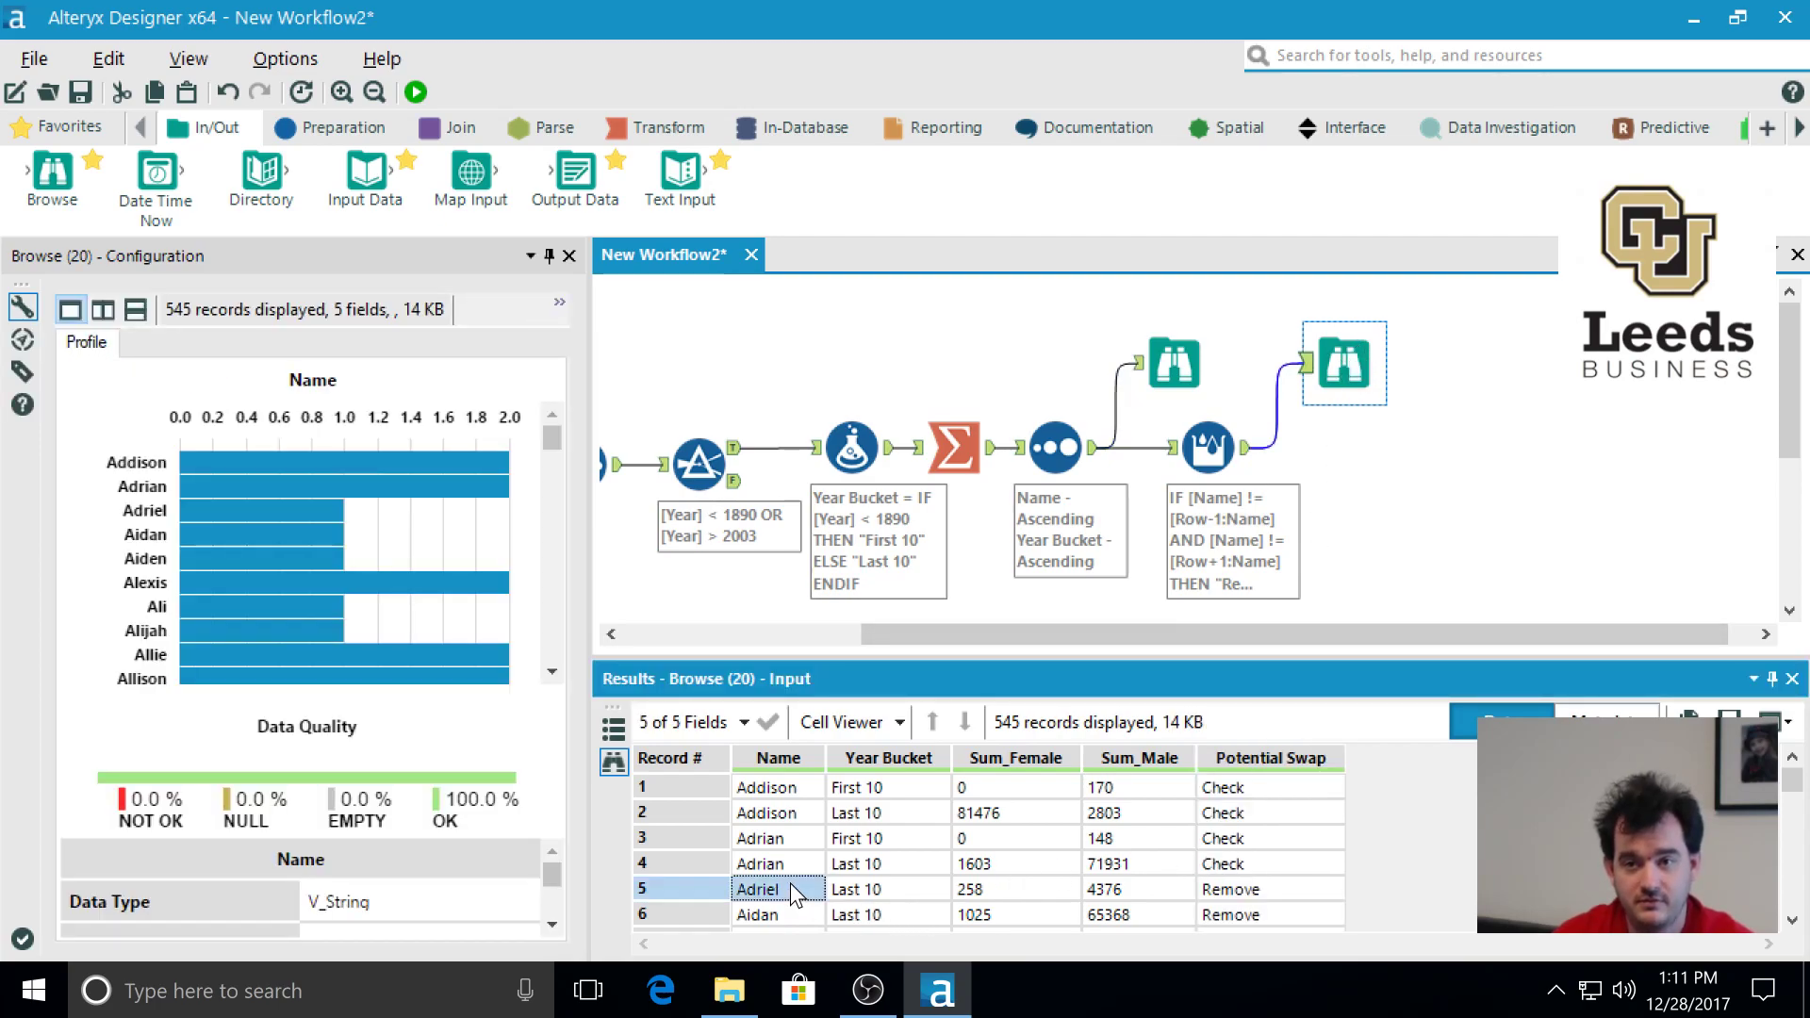
left_click(1268, 889)
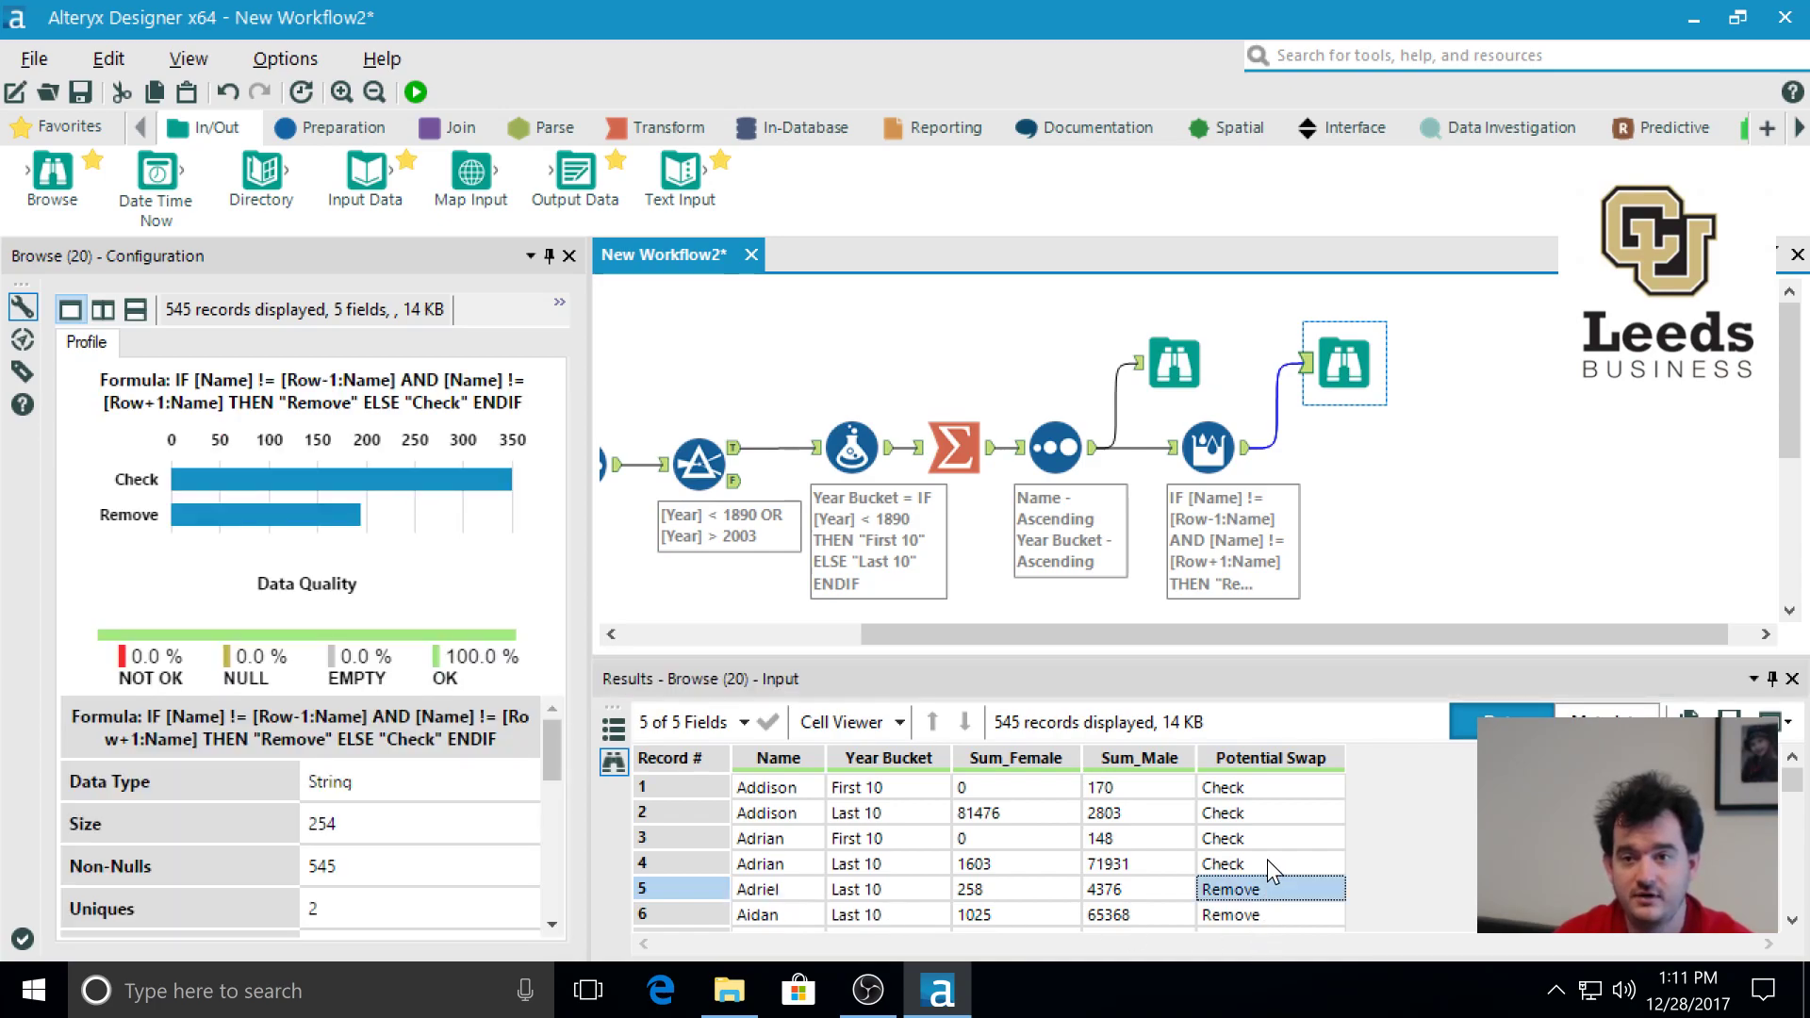
left_click(1267, 862)
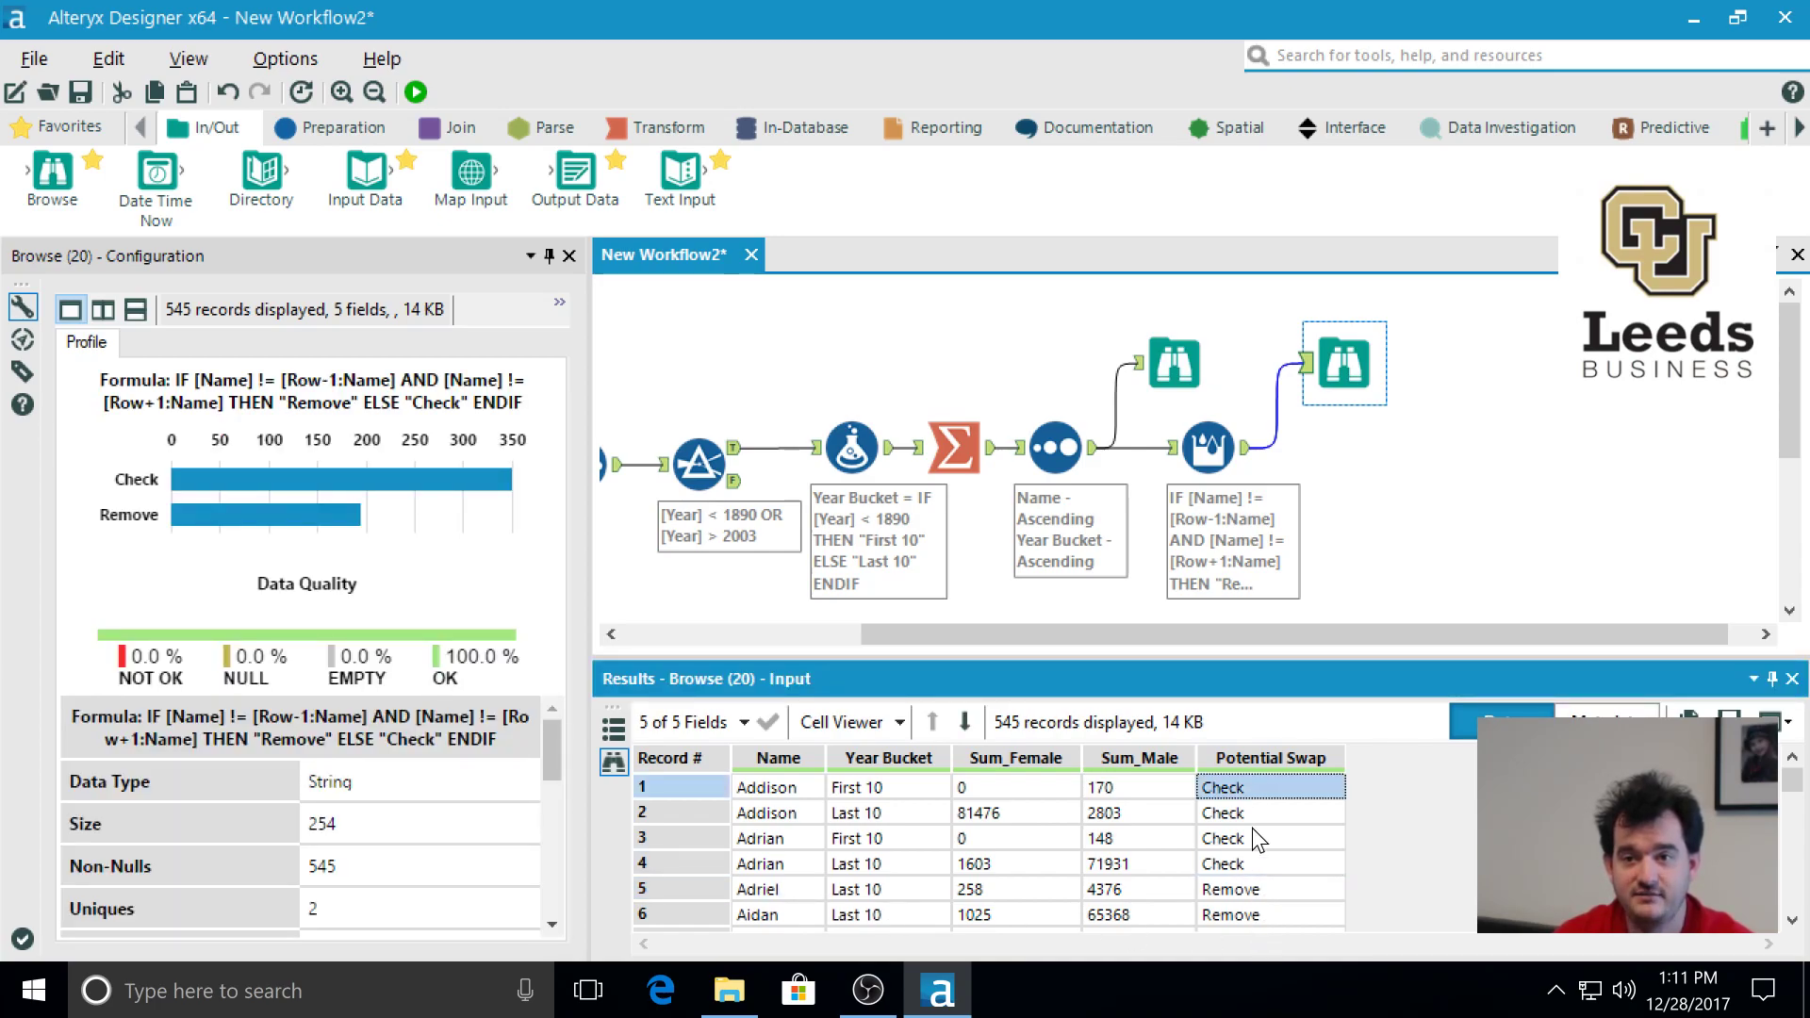
left_click(1254, 822)
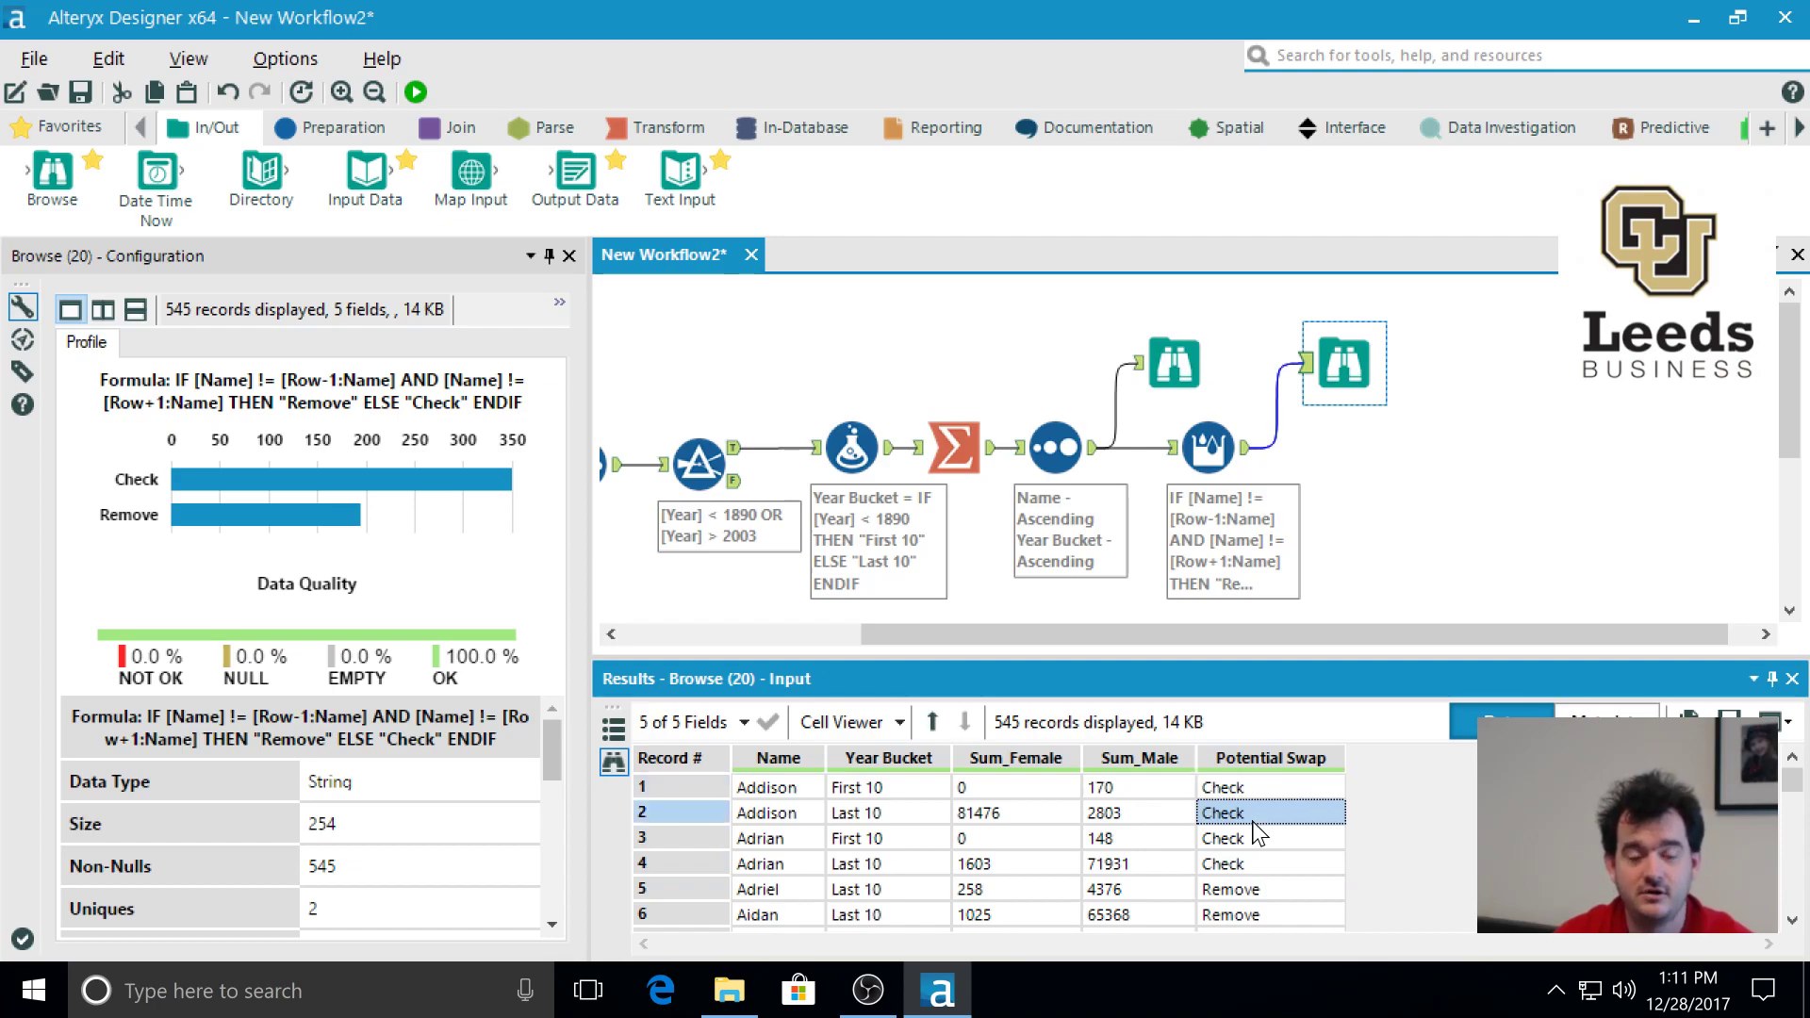